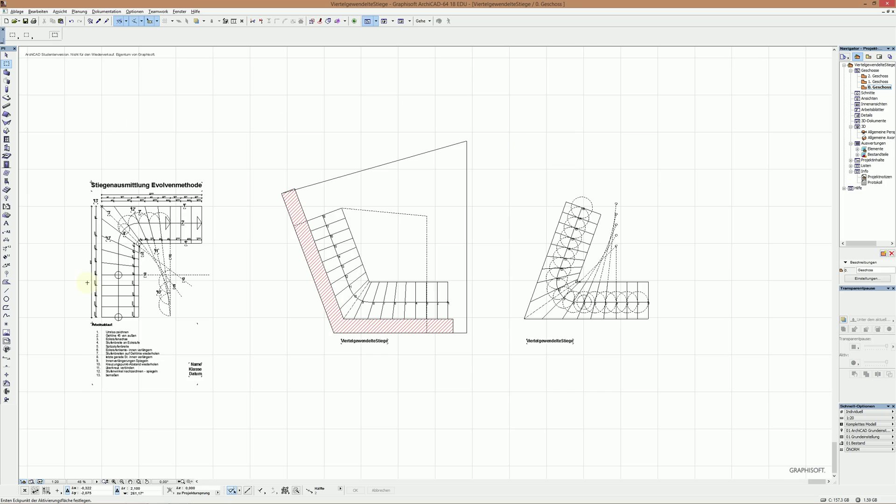
{"action": "scroll", "coordinate": [88, 282], "scroll_direction": "up", "scroll_amount": 3}
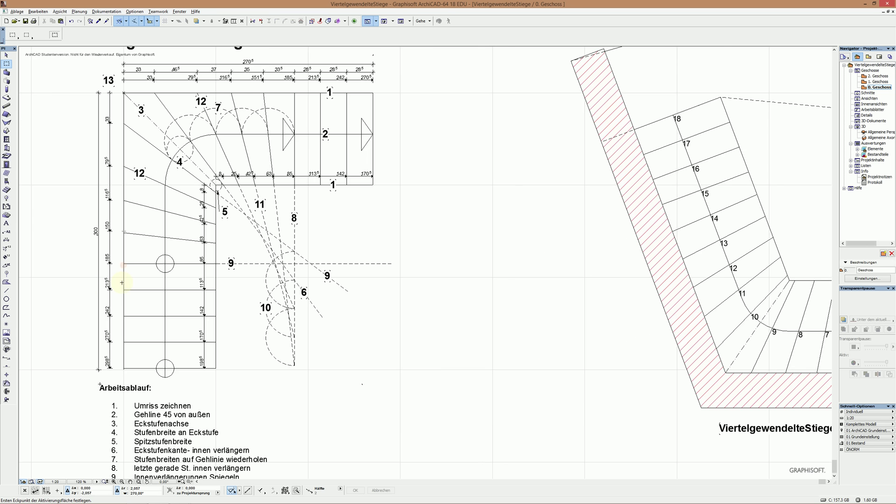
{"action": "scroll", "coordinate": [120, 284], "scroll_direction": "down", "scroll_amount": 1}
{"action": "scroll", "coordinate": [299, 245], "scroll_direction": "up", "scroll_amount": 1}
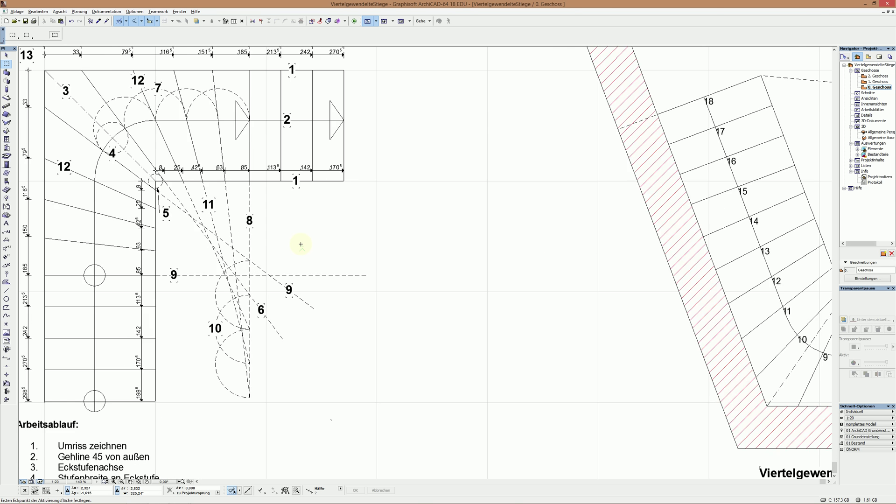
{"action": "scroll", "coordinate": [300, 242], "scroll_direction": "up", "scroll_amount": 1}
Step: Pan onto the corner of the Stiegenausmittlung Evolvenmethode construction drawing
{"action": "middle_click_drag", "start_coordinate": [301, 242], "coordinate": [490, 252]}
{"action": "scroll", "coordinate": [490, 252], "scroll_direction": "up", "scroll_amount": 1}
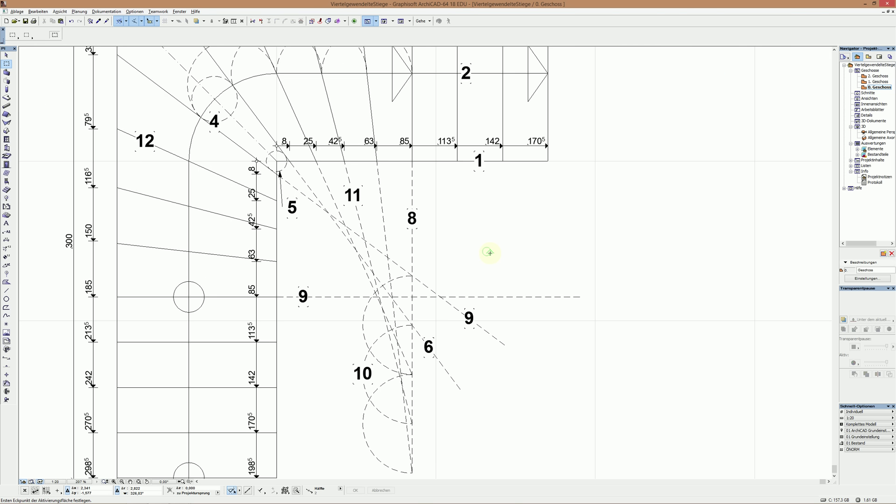
{"action": "scroll", "coordinate": [490, 252], "scroll_direction": "down", "scroll_amount": 1}
{"action": "scroll", "coordinate": [490, 253], "scroll_direction": "down", "scroll_amount": 1}
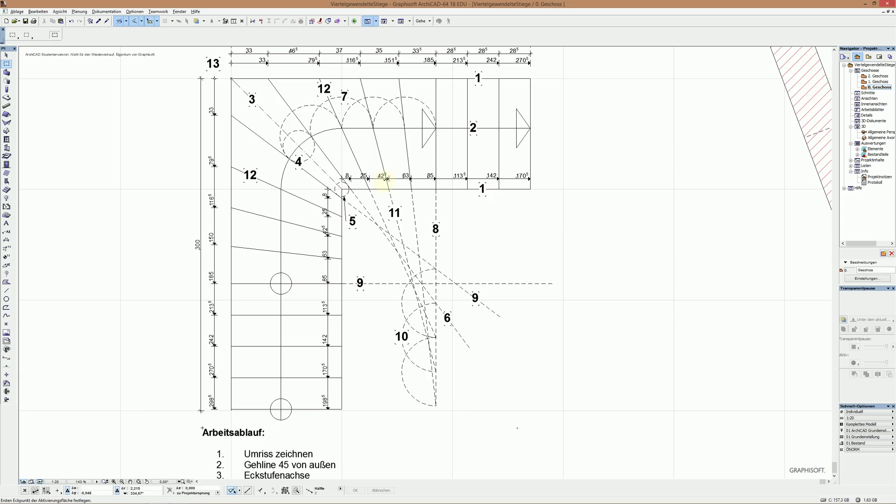
{"action": "scroll", "coordinate": [352, 181], "scroll_direction": "up", "scroll_amount": 1}
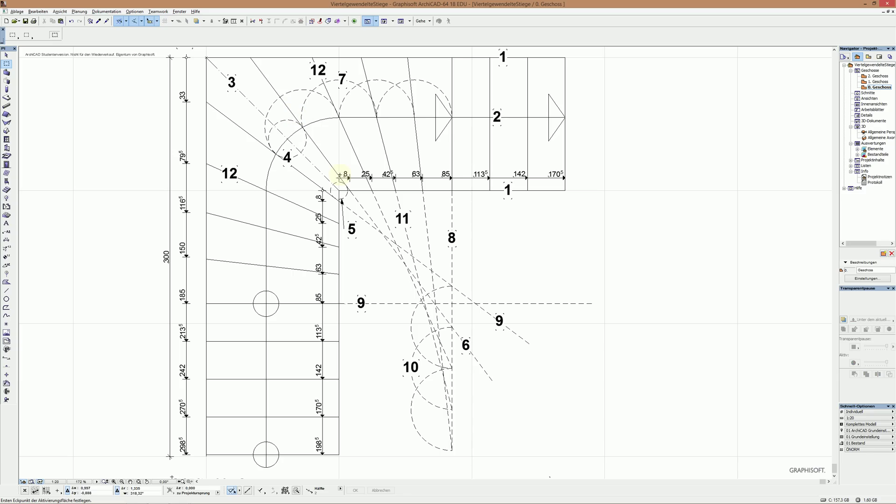
{"action": "left_click", "coordinate": [332, 174]}
{"action": "left_click", "coordinate": [378, 209]}
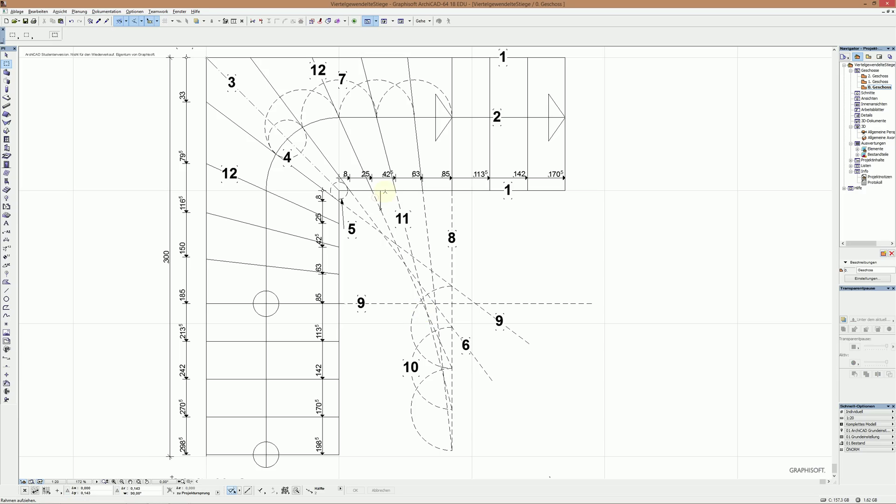
{"action": "key", "text": "Escape"}
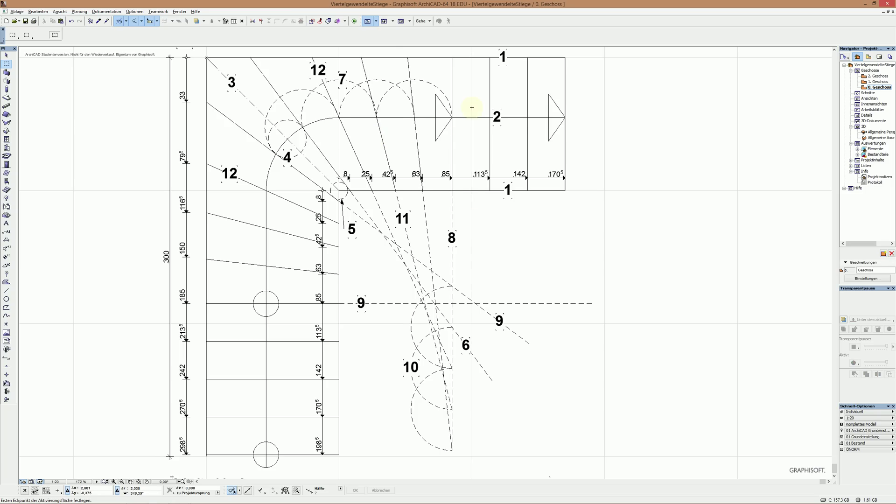
{"action": "scroll", "coordinate": [472, 231], "scroll_direction": "down", "scroll_amount": 2}
{"action": "scroll", "coordinate": [466, 226], "scroll_direction": "down", "scroll_amount": 1}
{"action": "scroll", "coordinate": [540, 254], "scroll_direction": "down", "scroll_amount": 2}
{"action": "scroll", "coordinate": [439, 241], "scroll_direction": "down", "scroll_amount": 1}
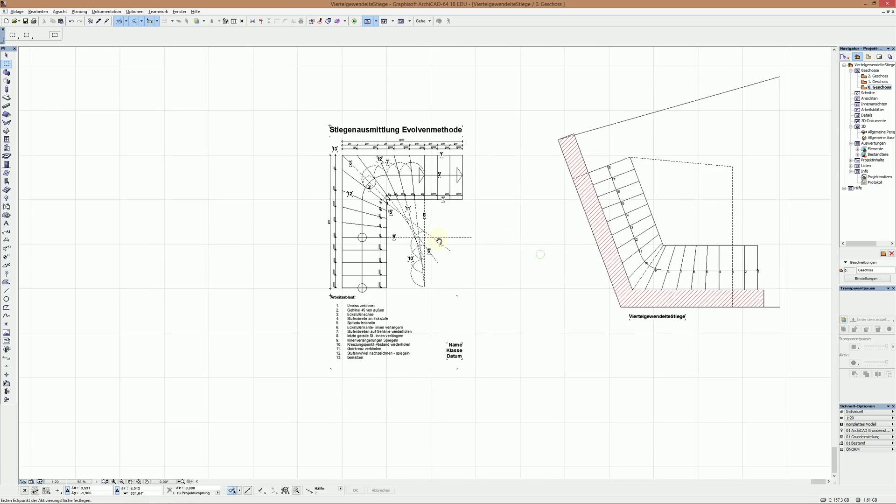
Step: Zoom out to all three stairs and enable Konstruktionsart Kontrolle for the middle winding stair
{"action": "middle_click_drag", "start_coordinate": [439, 241], "coordinate": [282, 257]}
{"action": "left_click", "coordinate": [519, 294]}
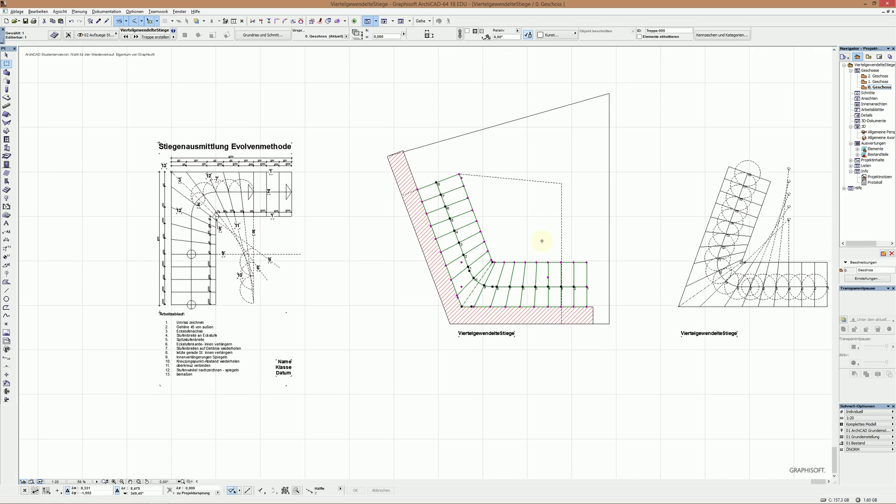
{"action": "key", "text": "ctrl+t"}
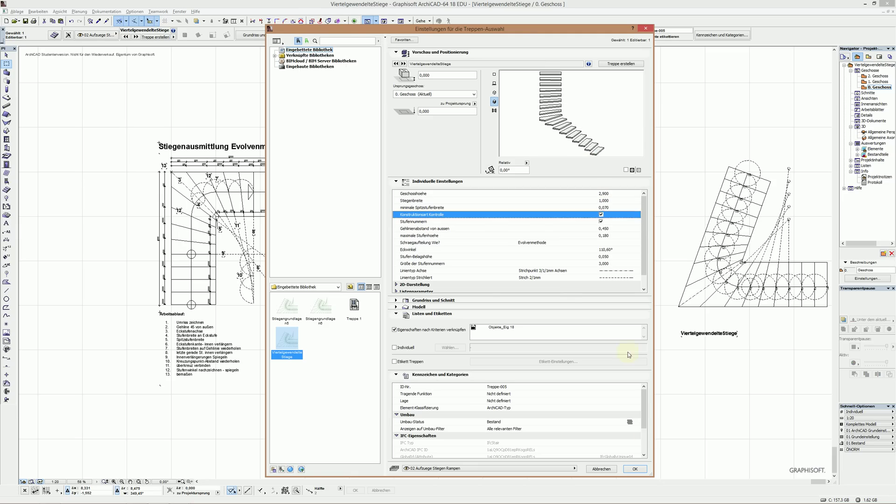
{"action": "key", "text": "Return"}
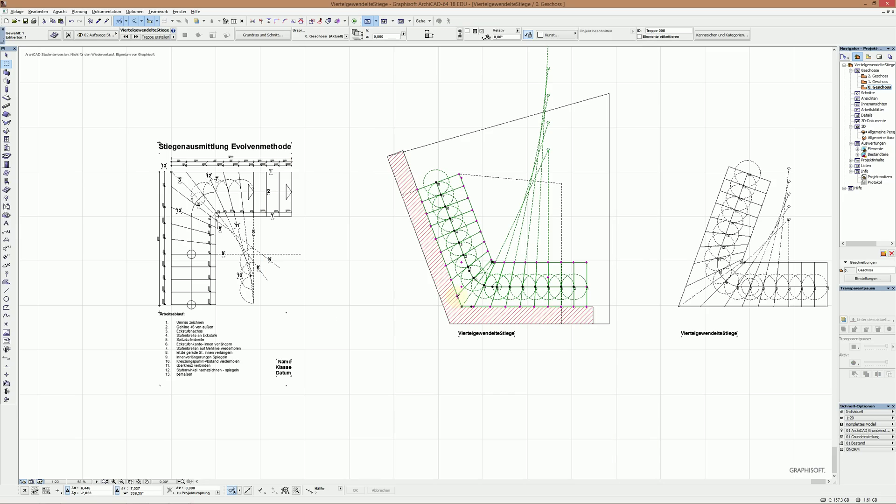
Step: Set the stair's corner angle (Eckwinkel) to 90° with its plan handle
{"action": "left_click", "coordinate": [457, 298]}
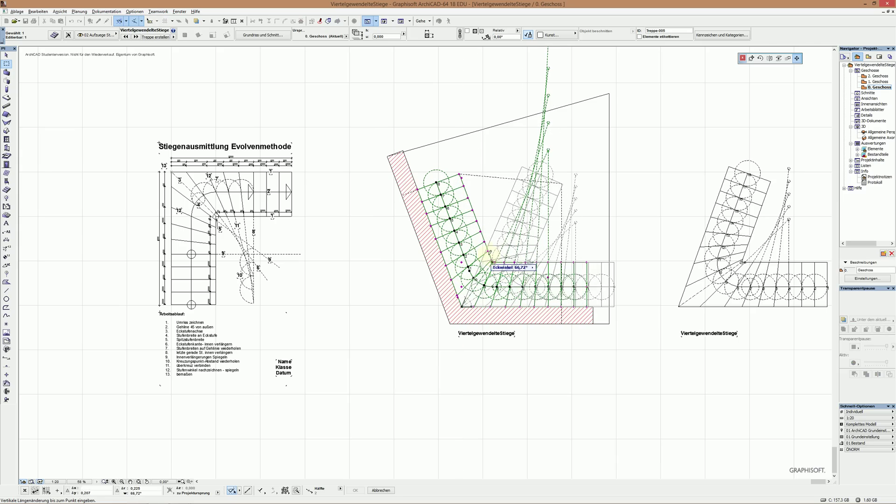
{"action": "left_click", "coordinate": [481, 253]}
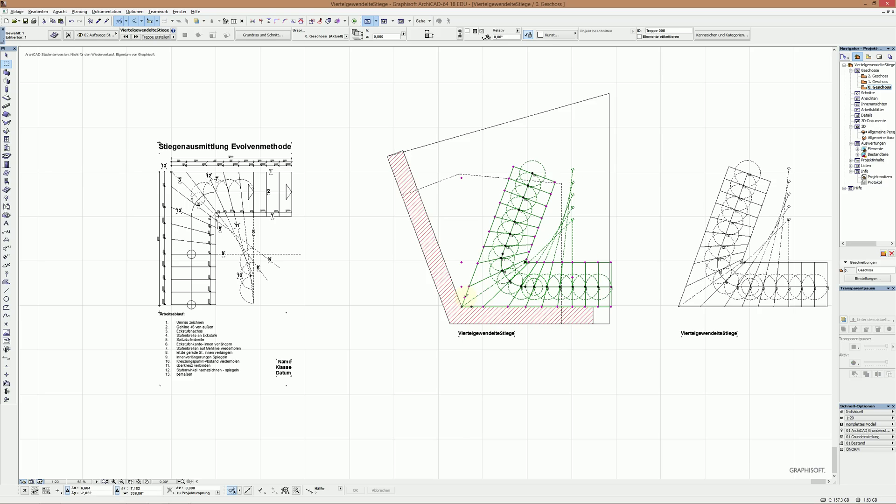
{"action": "left_click", "coordinate": [462, 306]}
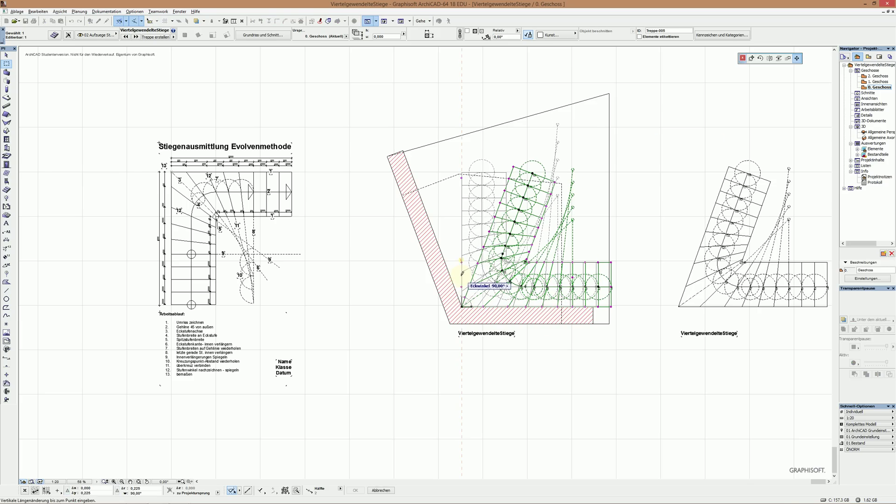
{"action": "left_click", "coordinate": [462, 272]}
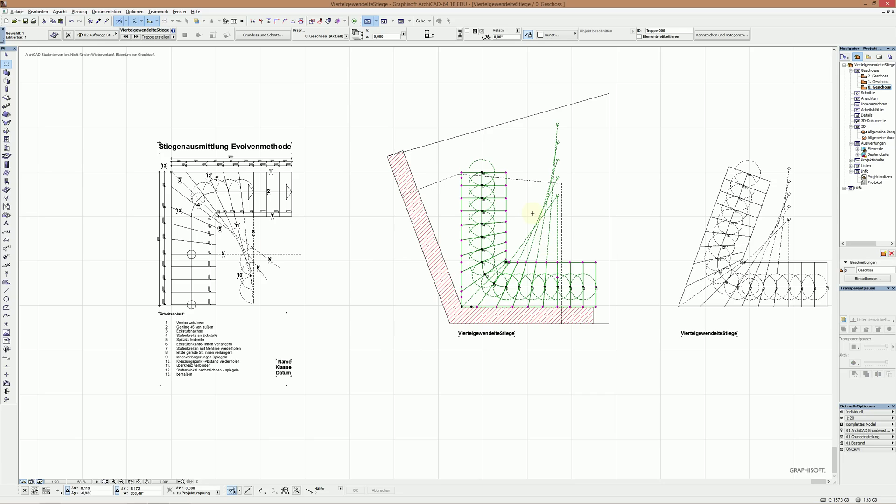
Step: Shorten the horizontal run by shifting the start point, then undo it
{"action": "left_click", "coordinate": [597, 286]}
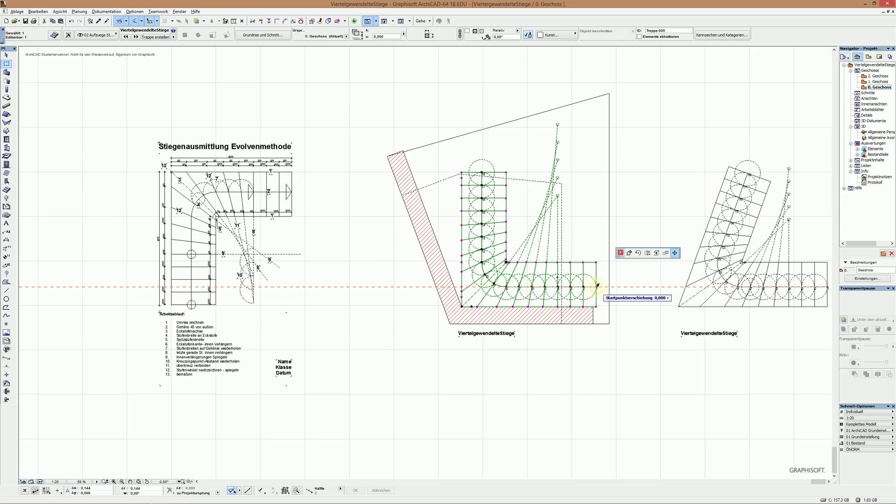
{"action": "left_click", "coordinate": [558, 287]}
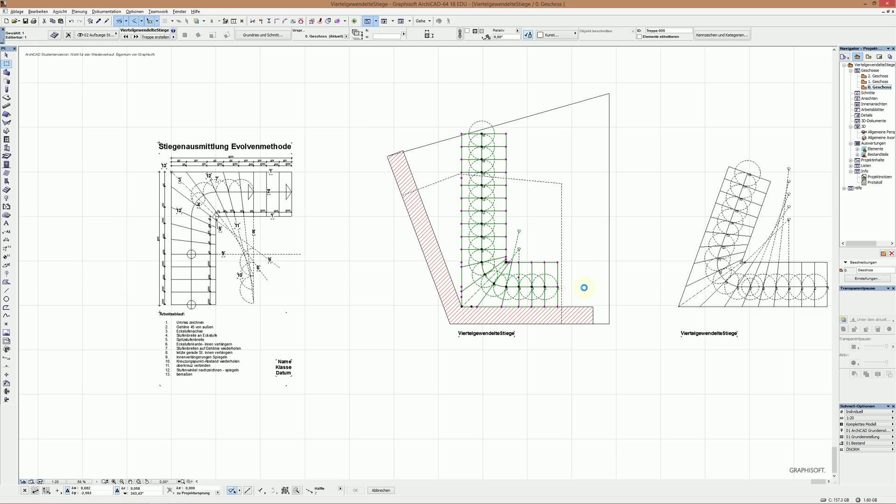
{"action": "left_click", "coordinate": [558, 287]}
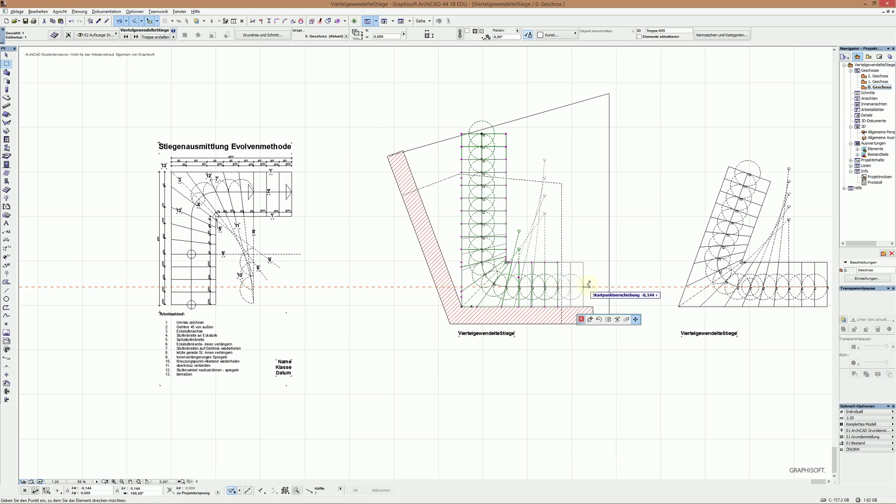
{"action": "key", "text": "Escape"}
{"action": "key", "text": "ctrl+z"}
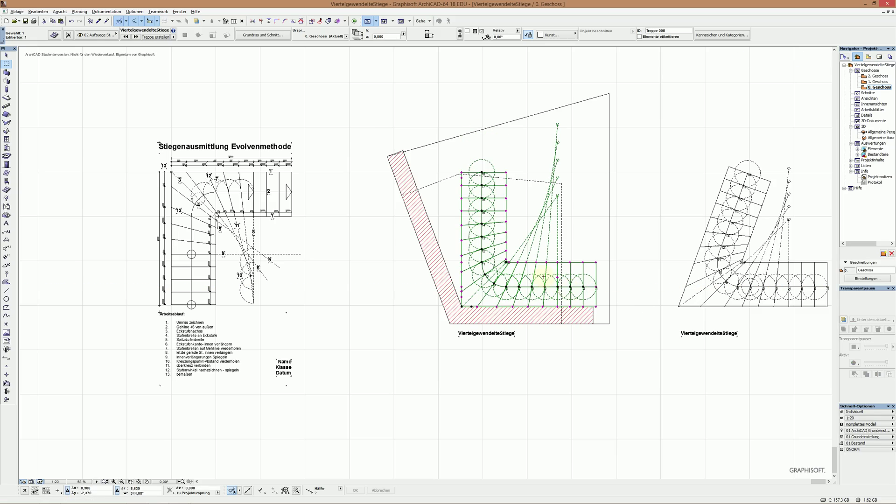
Step: Change the number of straight treads with the Geradenanzahl Verschieber handle
{"action": "left_click", "coordinate": [558, 286]}
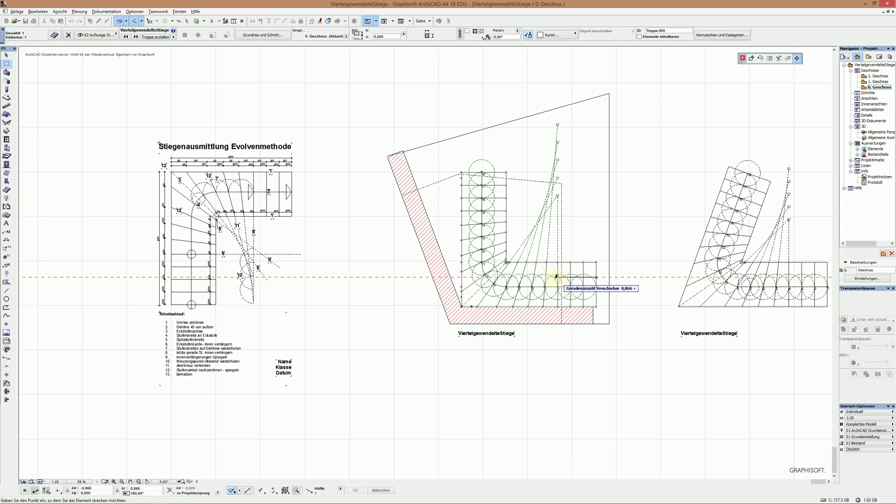
{"action": "left_click", "coordinate": [539, 277]}
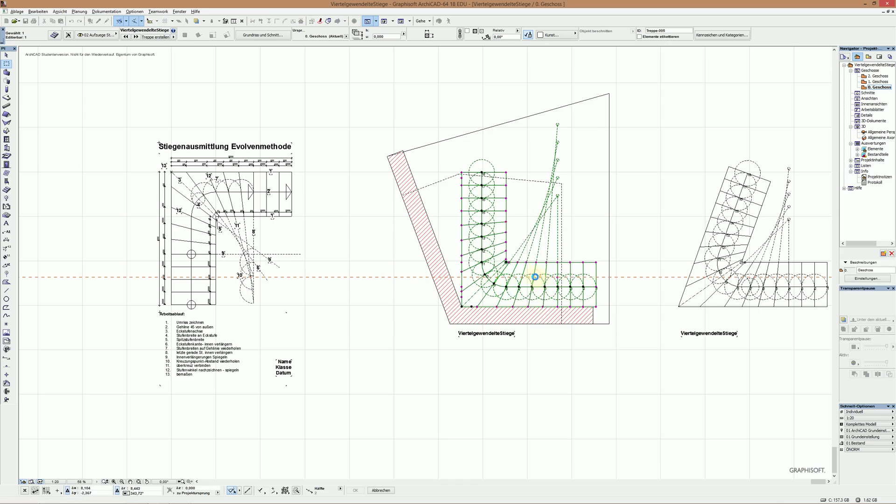
{"action": "left_click", "coordinate": [546, 265]}
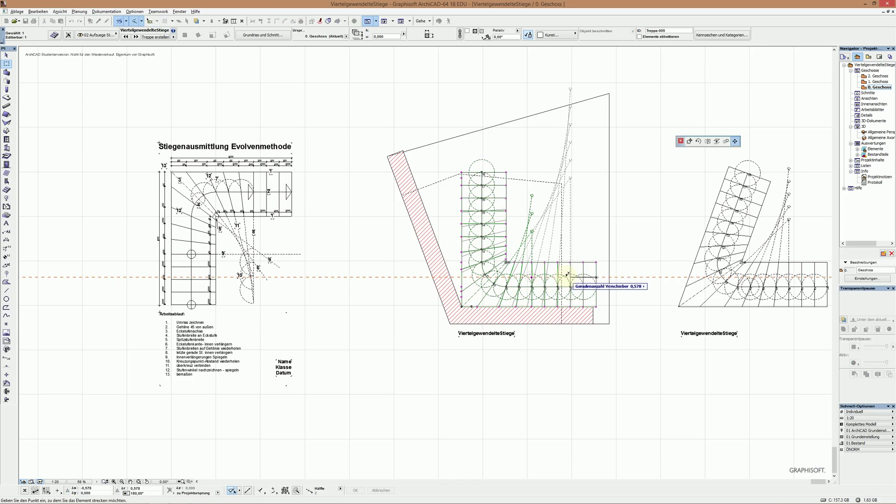
{"action": "left_click", "coordinate": [545, 281]}
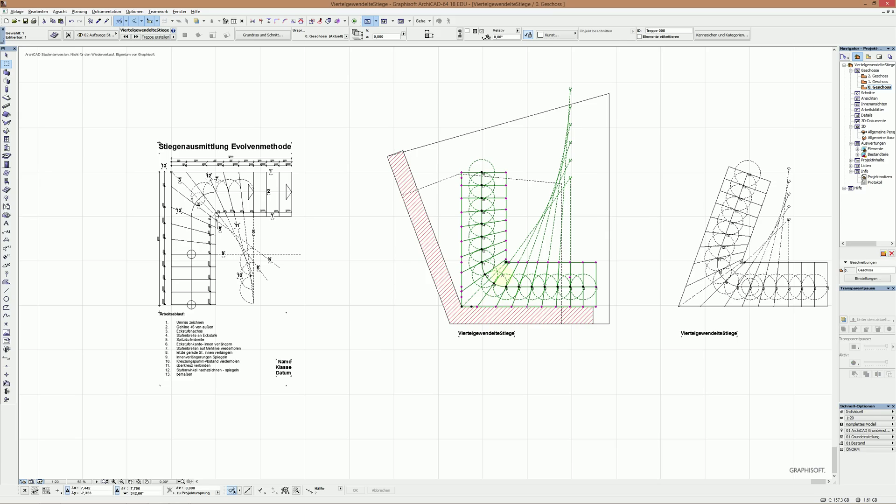
Step: Reopen and confirm the stair settings, then stretch the stair's side edge wider
{"action": "double_click", "coordinate": [499, 276]}
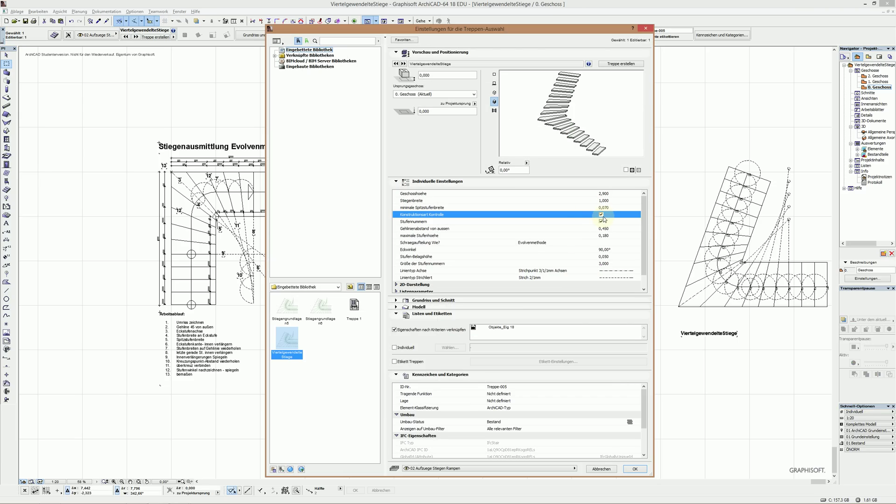
{"action": "left_click", "coordinate": [634, 468]}
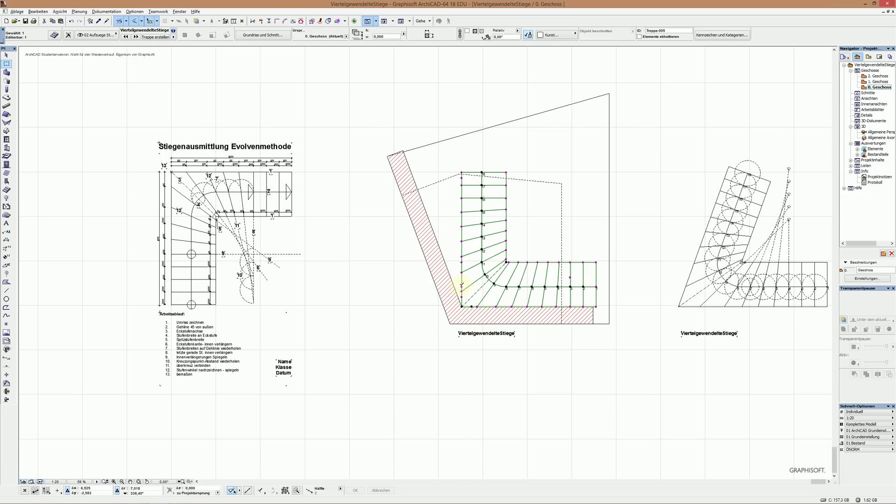
{"action": "left_click", "coordinate": [461, 286]}
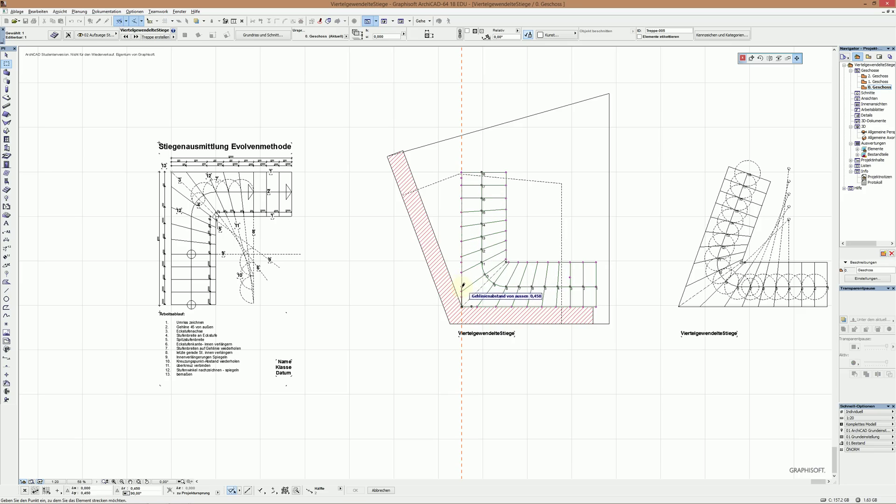
{"action": "left_click", "coordinate": [460, 269]}
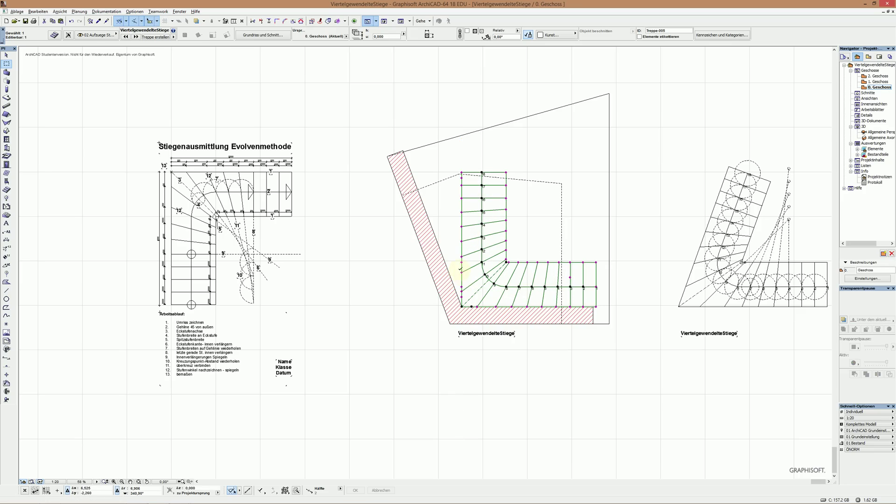
{"action": "left_click", "coordinate": [461, 265]}
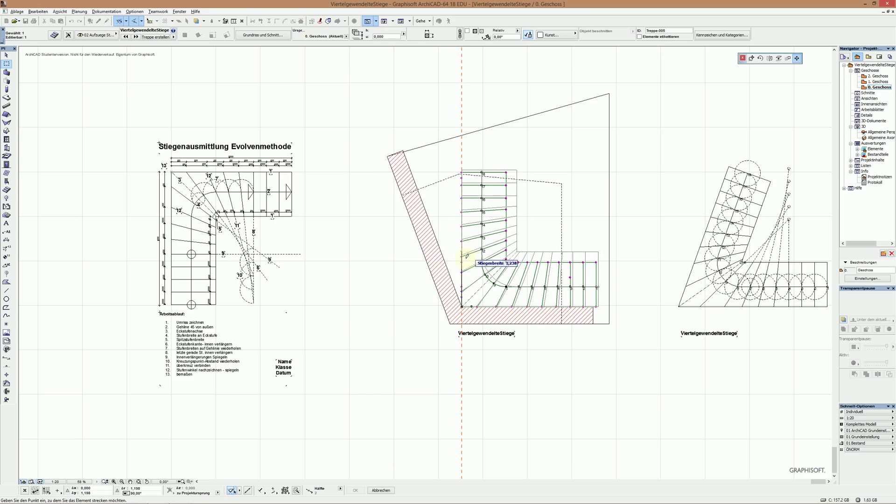
{"action": "left_click", "coordinate": [463, 260]}
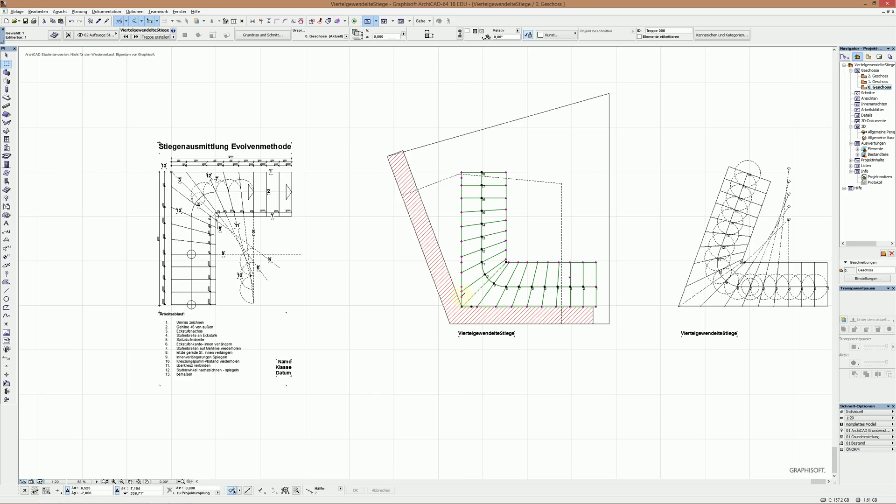
Step: Swing the upper flight outward to an obtuse corner angle
{"action": "left_click", "coordinate": [462, 307]}
{"action": "left_click", "coordinate": [539, 330]}
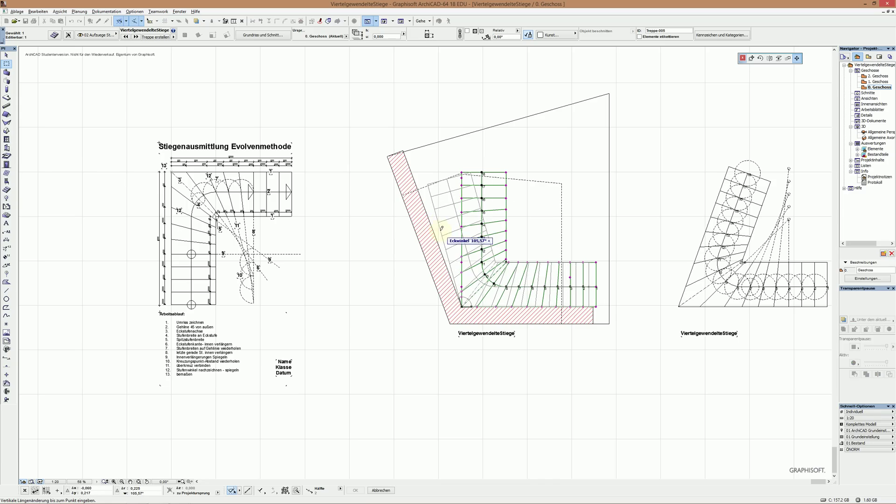
{"action": "left_click", "coordinate": [509, 218]}
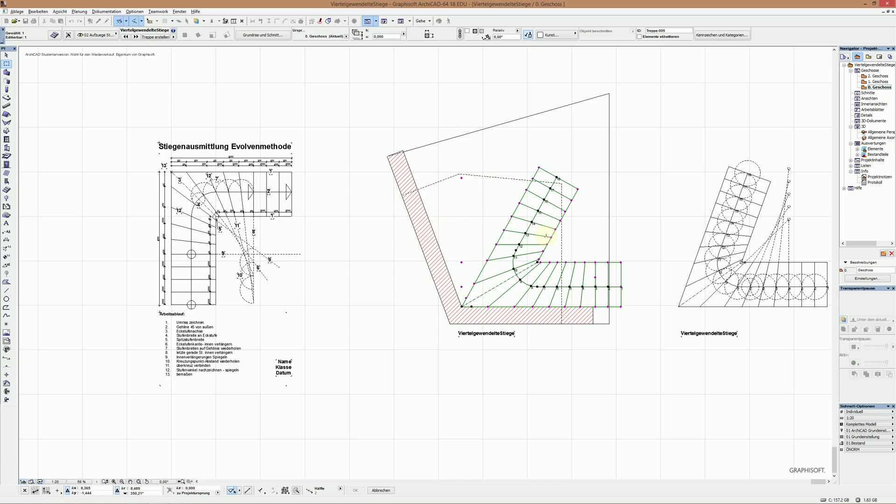
{"action": "left_click", "coordinate": [7, 55]}
Step: Marquee-select the walls, slab, stair and label and show them in 3D
{"action": "key", "text": "Escape"}
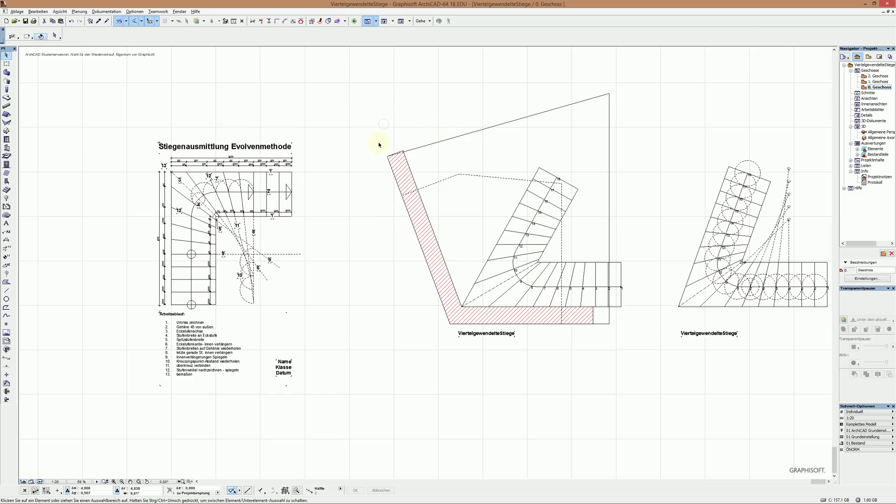
{"action": "left_click_drag", "start_coordinate": [369, 136], "coordinate": [643, 372]}
{"action": "left_click", "coordinate": [642, 371]}
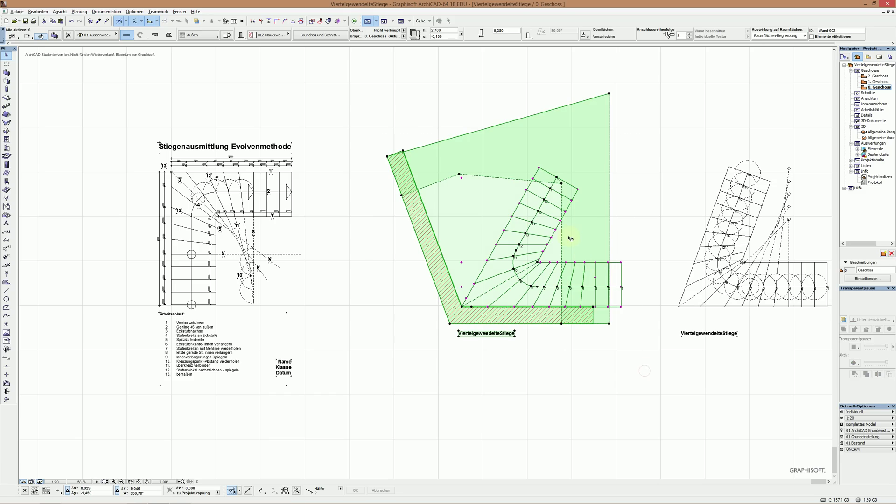
{"action": "key", "text": "F3"}
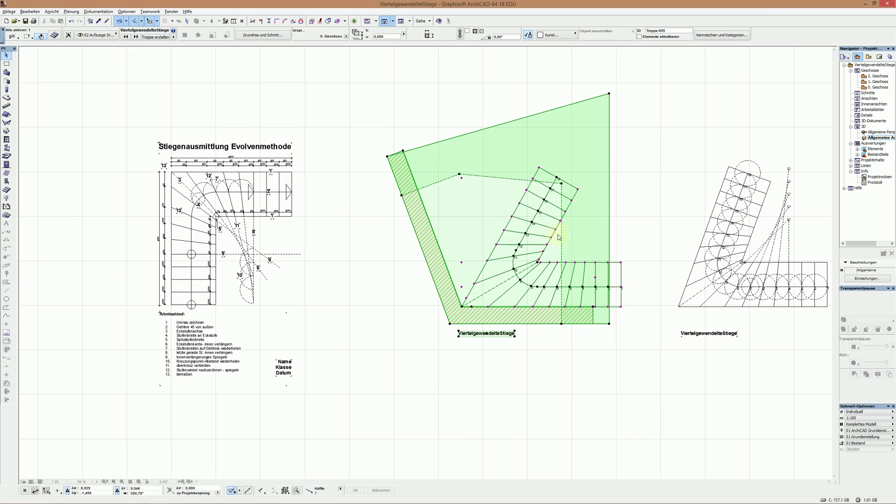
Step: Close that 3D view, then show only the stair and its zone in 3D
{"action": "double_click", "coordinate": [763, 3]}
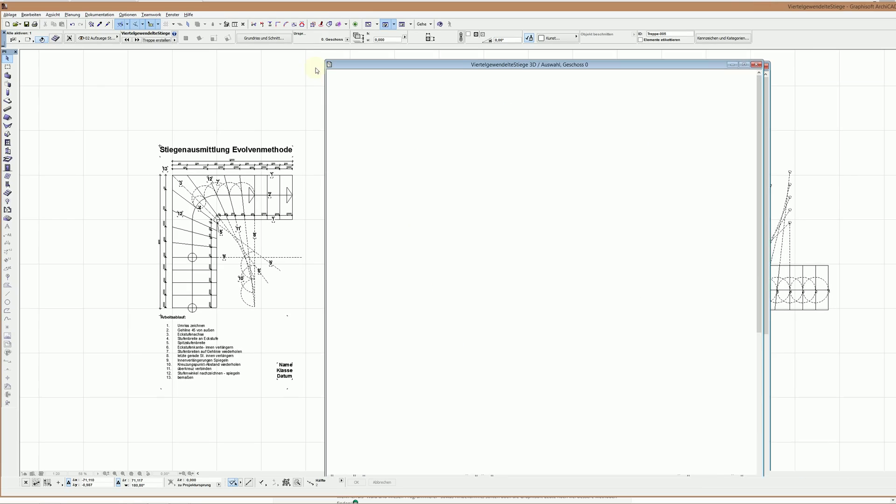
{"action": "double_click", "coordinate": [676, 10]}
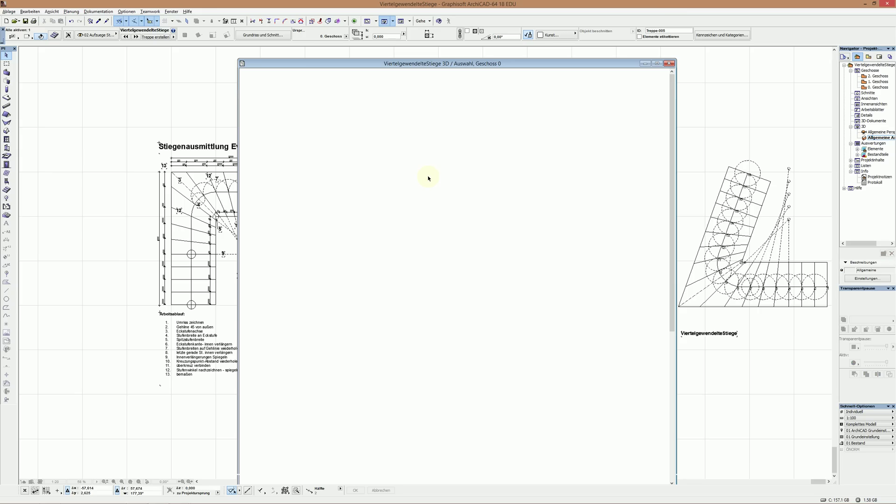
{"action": "left_click", "coordinate": [489, 174]}
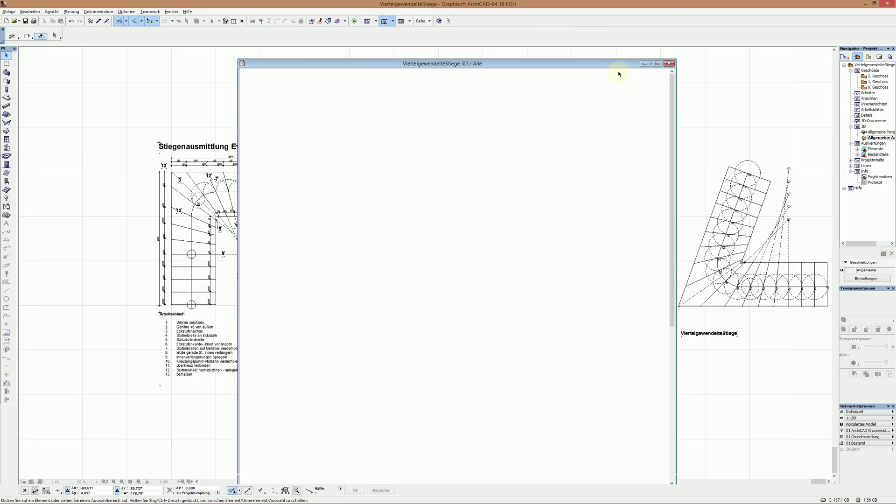
{"action": "left_click", "coordinate": [670, 63]}
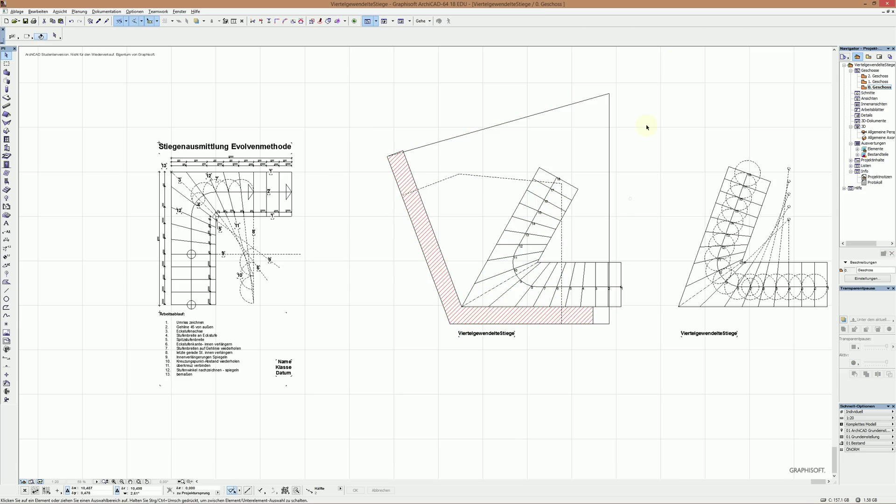
{"action": "left_click_drag", "start_coordinate": [646, 127], "coordinate": [408, 356]}
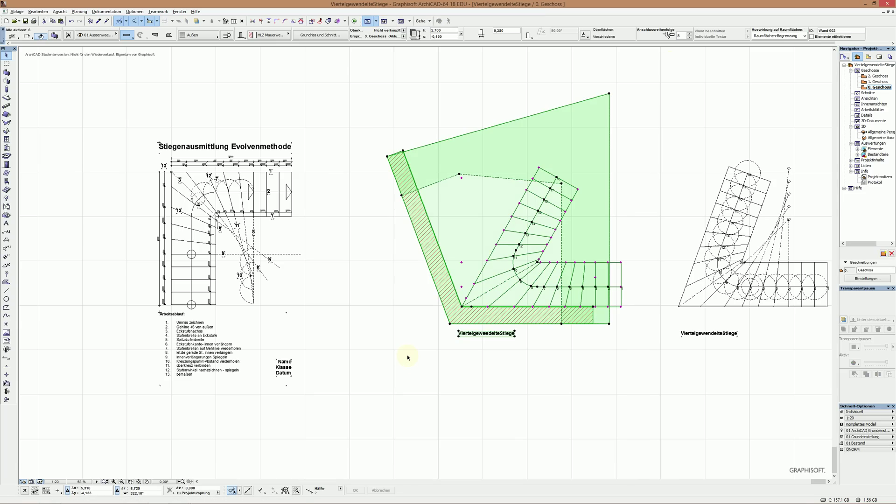
{"action": "key", "text": "F3"}
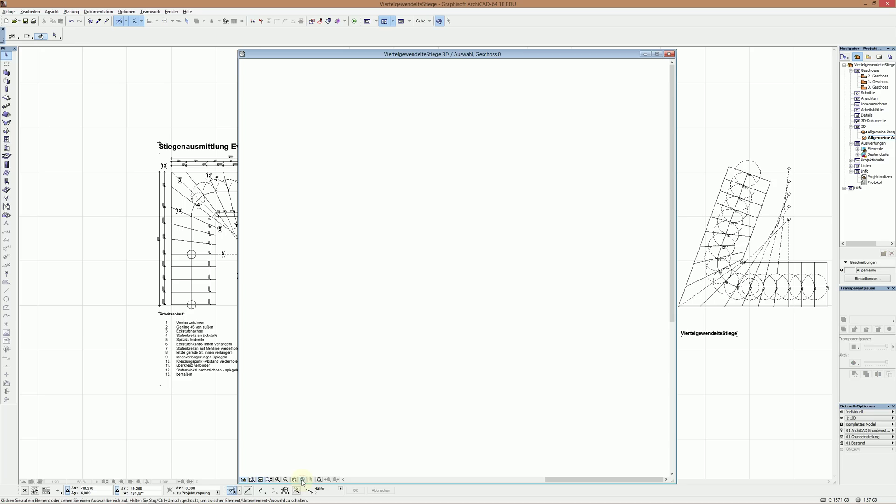
Step: Orbit until the stair, walls and slab fill the 3D view, then select the stair
{"action": "left_click", "coordinate": [303, 479]}
{"action": "left_click_drag", "start_coordinate": [386, 280], "coordinate": [424, 290]}
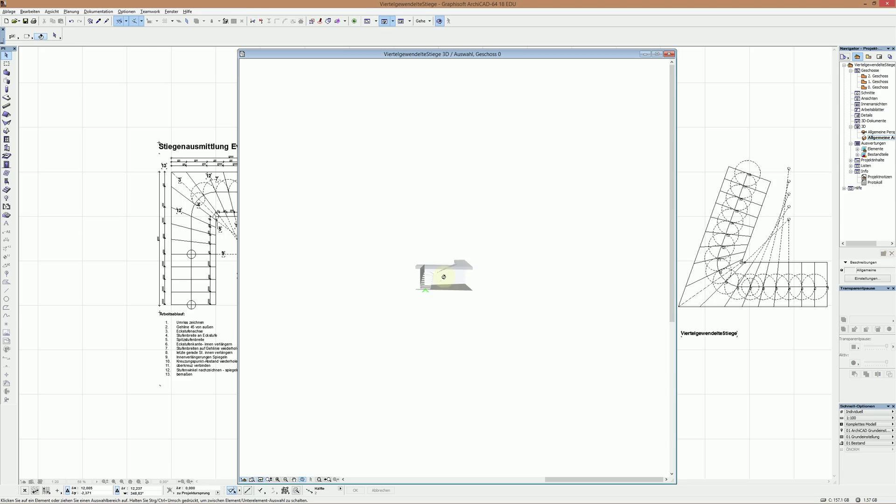
{"action": "scroll", "coordinate": [444, 275], "scroll_direction": "up", "scroll_amount": 2}
{"action": "scroll", "coordinate": [448, 275], "scroll_direction": "up", "scroll_amount": 2}
{"action": "scroll", "coordinate": [449, 278], "scroll_direction": "up", "scroll_amount": 3}
{"action": "scroll", "coordinate": [448, 279], "scroll_direction": "up", "scroll_amount": 2}
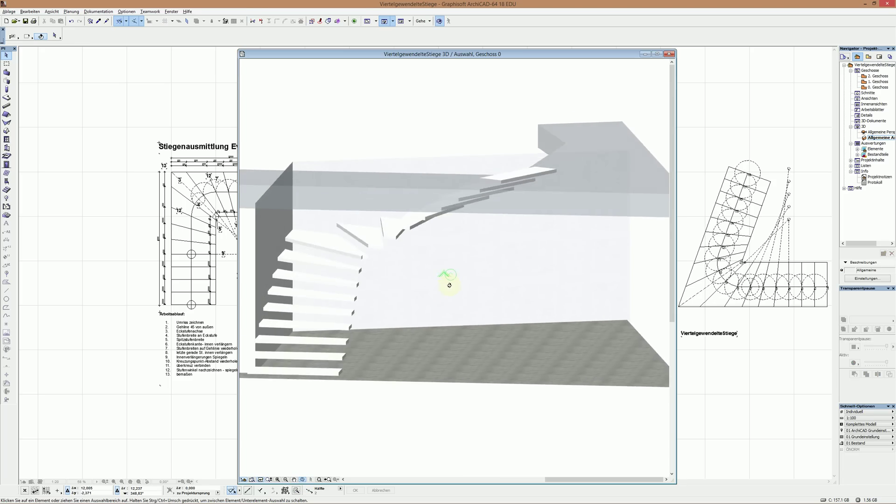
{"action": "left_click_drag", "start_coordinate": [448, 279], "coordinate": [360, 381]}
{"action": "scroll", "coordinate": [340, 344], "scroll_direction": "up", "scroll_amount": 3}
{"action": "mouse_move", "coordinate": [340, 344]}
{"action": "left_mouse_down"}
{"action": "mouse_move", "coordinate": [425, 364]}
{"action": "mouse_move", "coordinate": [407, 362]}
{"action": "mouse_move", "coordinate": [340, 420]}
{"action": "mouse_move", "coordinate": [290, 366]}
{"action": "mouse_move", "coordinate": [419, 257]}
{"action": "left_mouse_up"}
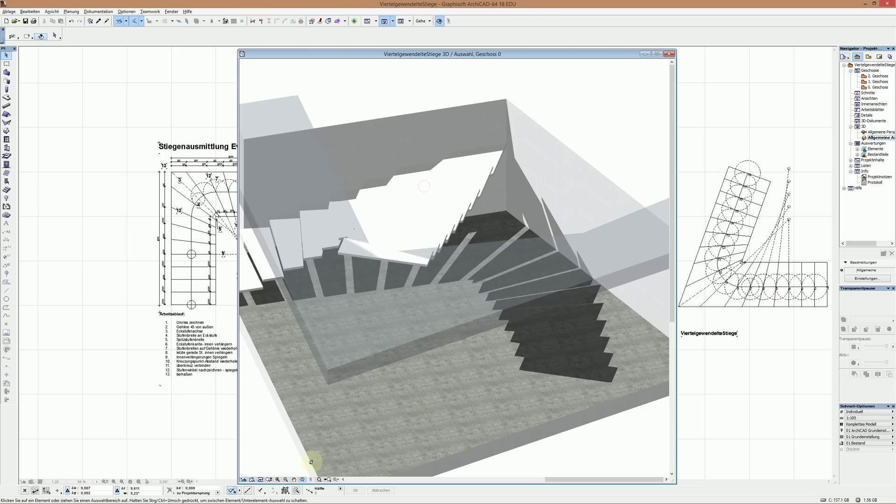
{"action": "left_click", "coordinate": [295, 481]}
{"action": "left_click", "coordinate": [462, 175]}
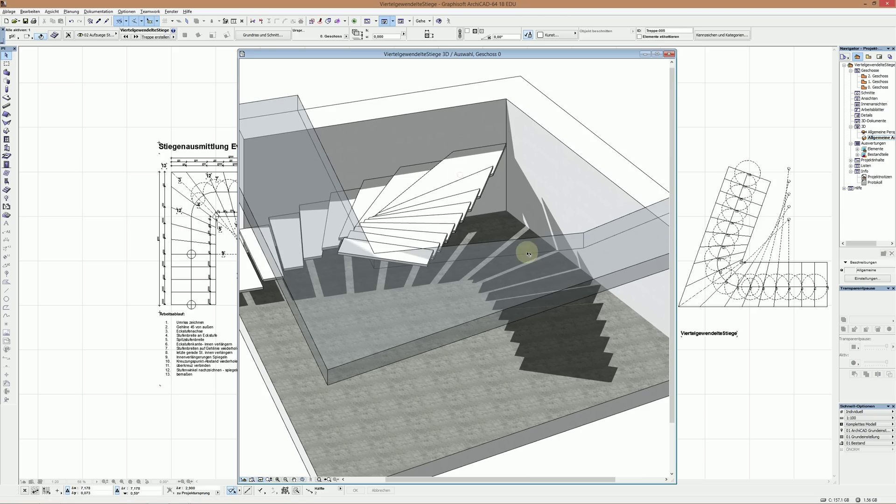
Step: Drag the stair's corner-angle handle in 3D to widen the upper flight's angle
{"action": "left_click", "coordinate": [509, 227]}
{"action": "left_click", "coordinate": [527, 260]}
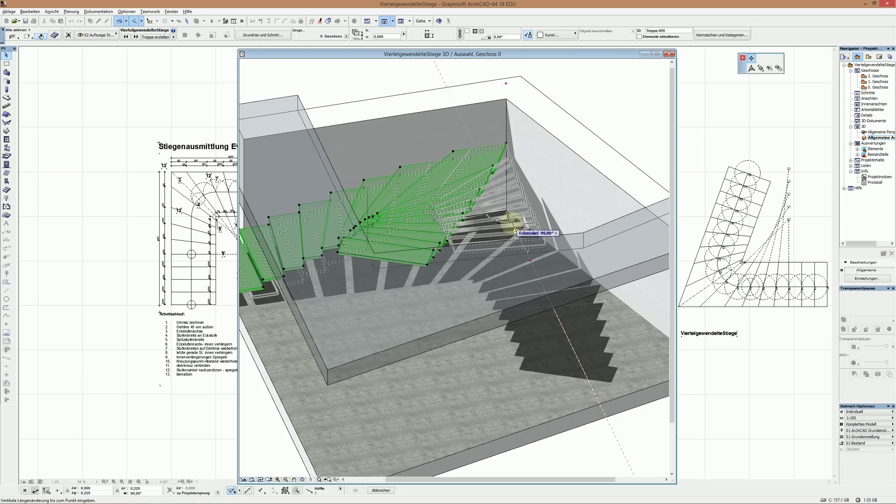
{"action": "mouse_move", "coordinate": [631, 348]}
{"action": "middle_mouse_down", "text": "shift"}
{"action": "mouse_move", "coordinate": [456, 254]}
{"action": "mouse_move", "coordinate": [488, 317]}
{"action": "middle_mouse_up", "text": "shift"}
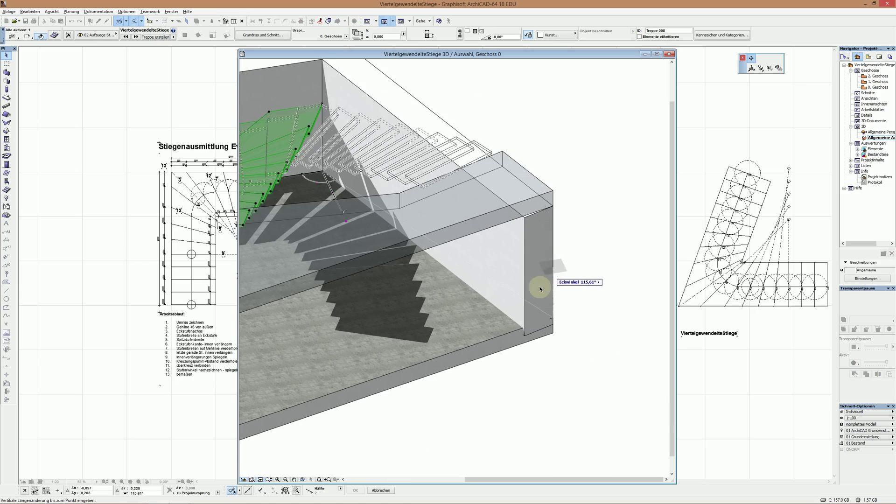
Step: Orbit close around the wall corner and look down on the stair
{"action": "mouse_move", "coordinate": [526, 338]}
{"action": "middle_mouse_down", "text": "shift"}
{"action": "mouse_move", "coordinate": [510, 240]}
{"action": "mouse_move", "coordinate": [368, 236]}
{"action": "mouse_move", "coordinate": [522, 235]}
{"action": "mouse_move", "coordinate": [354, 316]}
{"action": "mouse_move", "coordinate": [266, 256]}
{"action": "middle_mouse_up", "text": "shift"}
{"action": "mouse_move", "coordinate": [385, 220]}
{"action": "middle_mouse_down", "text": "shift"}
{"action": "mouse_move", "coordinate": [389, 234]}
{"action": "mouse_move", "coordinate": [490, 151]}
{"action": "middle_mouse_up", "text": "shift"}
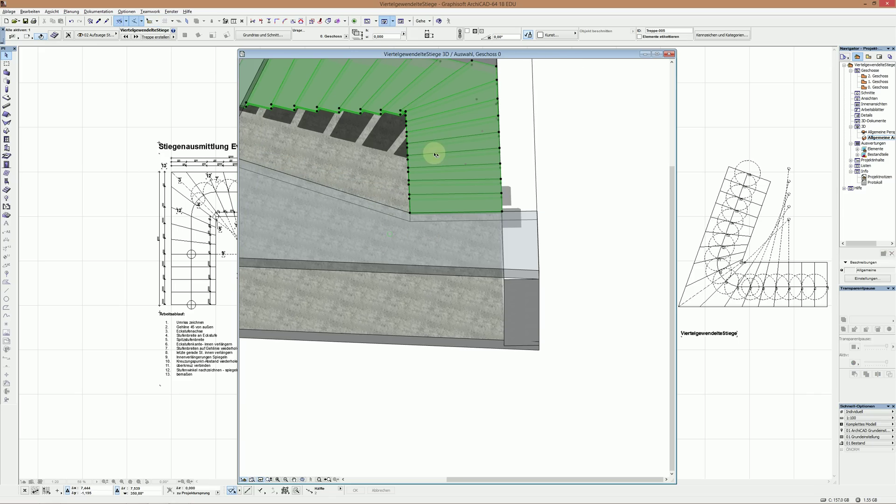
{"action": "left_click_drag", "start_coordinate": [512, 55], "coordinate": [687, 63]}
Step: Place the floor plan left of the 3D view and swing the upper flight clockwise
{"action": "left_click", "coordinate": [332, 100]}
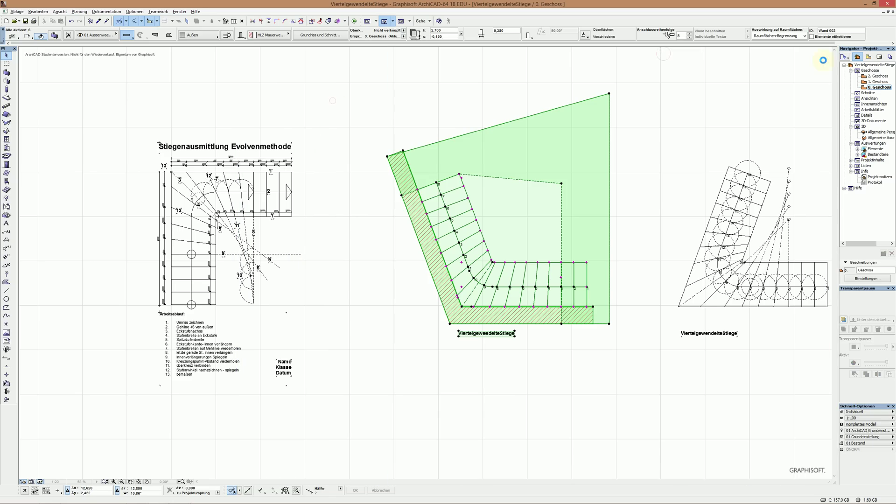
{"action": "left_click", "coordinate": [890, 11]}
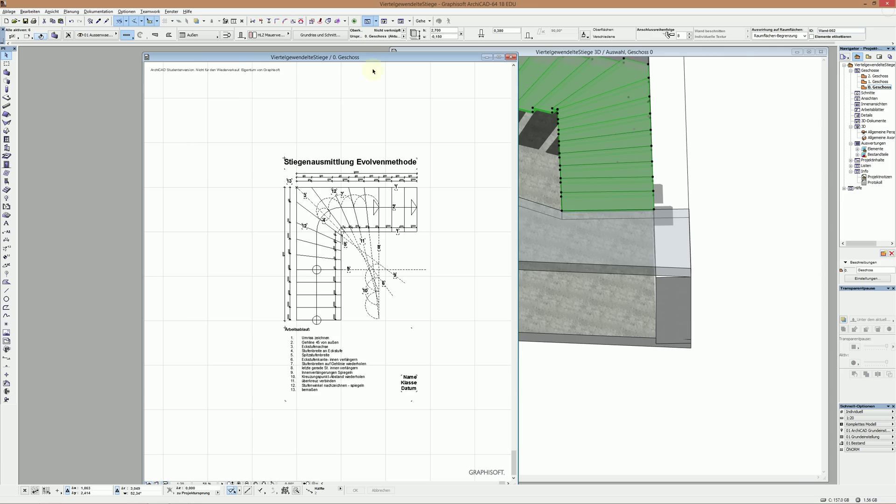
{"action": "left_click_drag", "start_coordinate": [366, 53], "coordinate": [241, 51]}
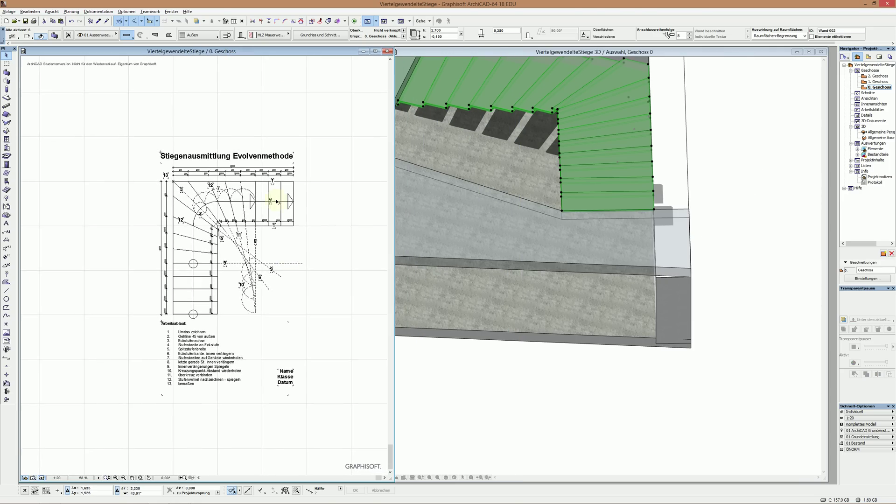
{"action": "scroll", "coordinate": [260, 203], "scroll_direction": "up", "scroll_amount": 2}
{"action": "scroll", "coordinate": [210, 240], "scroll_direction": "up", "scroll_amount": 2}
{"action": "scroll", "coordinate": [263, 254], "scroll_direction": "up", "scroll_amount": 2}
{"action": "scroll", "coordinate": [264, 253], "scroll_direction": "up", "scroll_amount": 2}
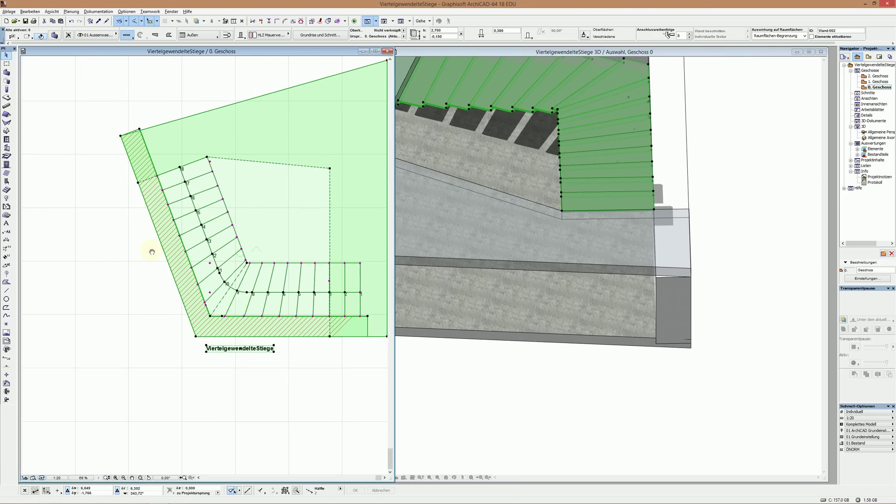
{"action": "scroll", "coordinate": [150, 250], "scroll_direction": "up", "scroll_amount": 1}
{"action": "left_click_drag", "start_coordinate": [196, 306], "coordinate": [368, 229]}
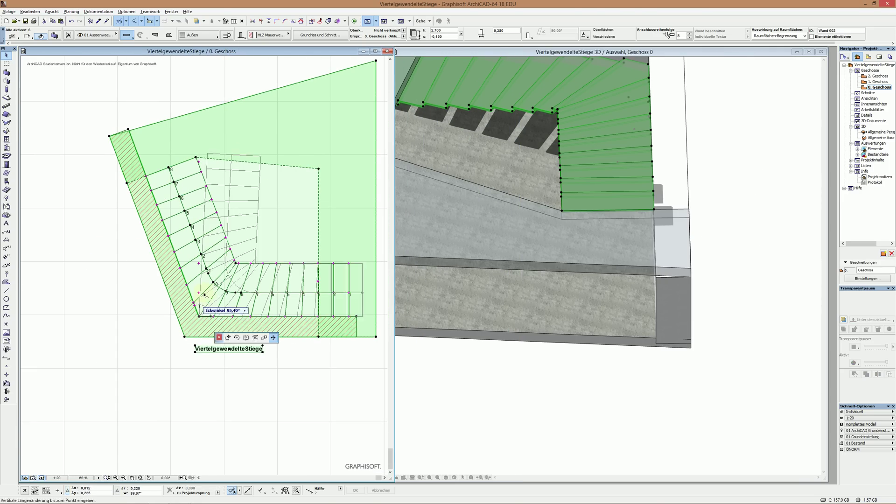
Step: In 3D, rotate the upper flight to an Eckwinkel of 110,60° along the slanted wall
{"action": "left_click", "coordinate": [517, 180]}
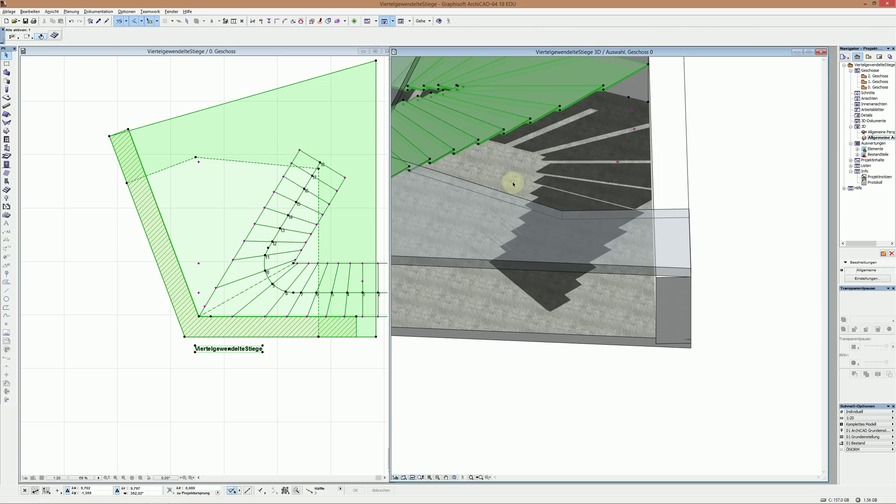
{"action": "scroll", "coordinate": [581, 163], "scroll_direction": "up", "scroll_amount": 2}
{"action": "middle_click_drag", "start_coordinate": [609, 182], "coordinate": [711, 147], "text": "shift"}
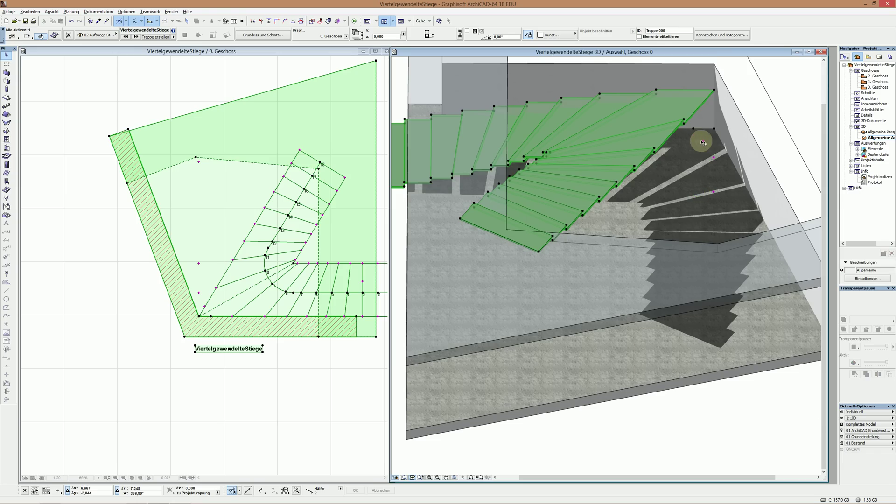
{"action": "left_click", "coordinate": [711, 148]}
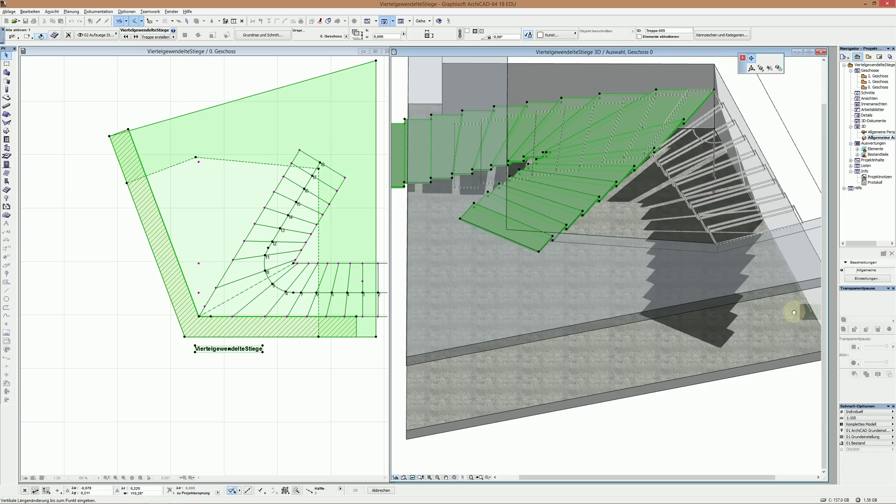
{"action": "middle_click_drag", "start_coordinate": [812, 312], "coordinate": [772, 353], "text": "shift"}
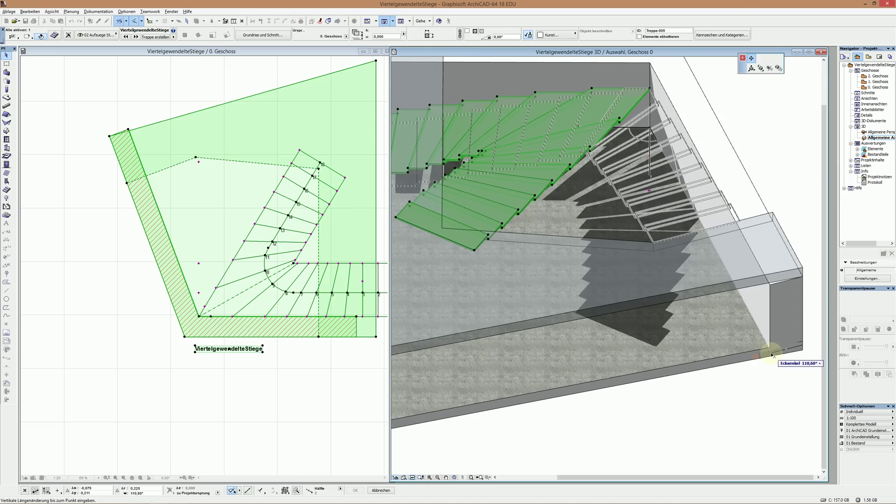
{"action": "left_click", "coordinate": [771, 354]}
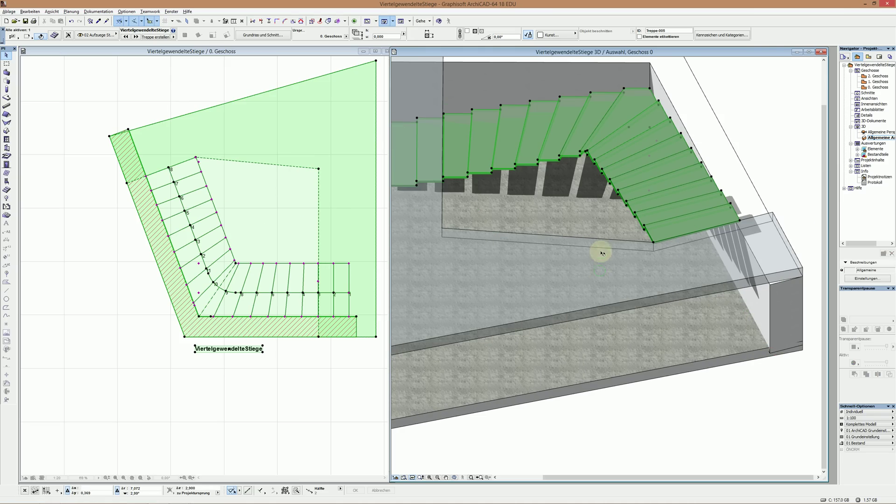
{"action": "middle_click_drag", "start_coordinate": [601, 252], "coordinate": [611, 188], "text": "shift"}
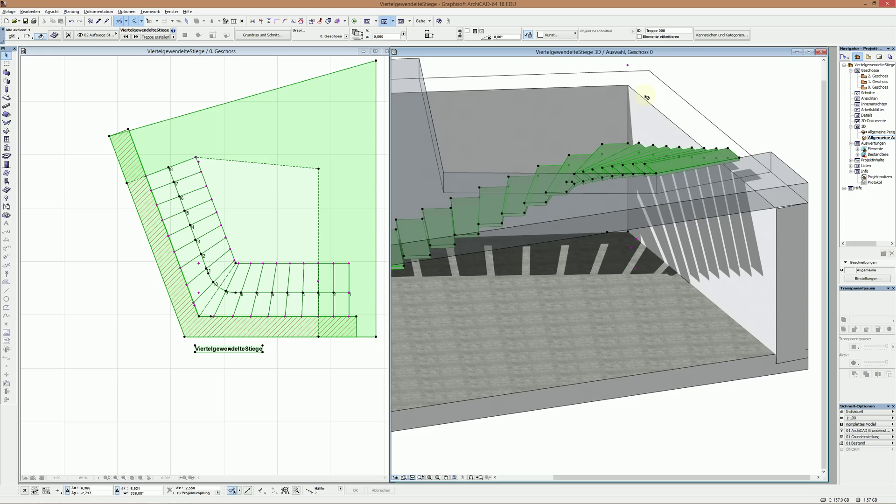
Step: Stretch the stair from its top hotspot in the 3D view
{"action": "left_click", "coordinate": [628, 67]}
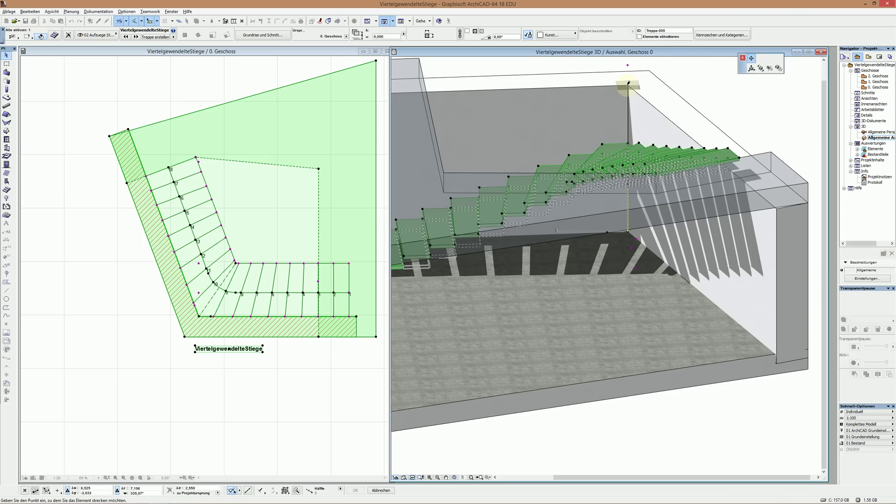
{"action": "left_click", "coordinate": [628, 84]}
{"action": "scroll", "coordinate": [683, 231], "scroll_direction": "up", "scroll_amount": 5}
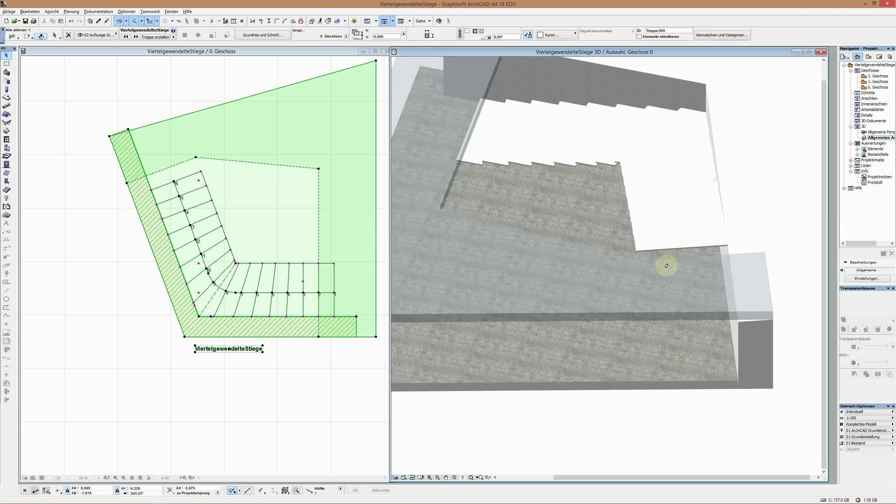
{"action": "middle_click_drag", "start_coordinate": [666, 266], "coordinate": [491, 224], "text": "shift"}
{"action": "scroll", "coordinate": [565, 245], "scroll_direction": "up", "scroll_amount": 5}
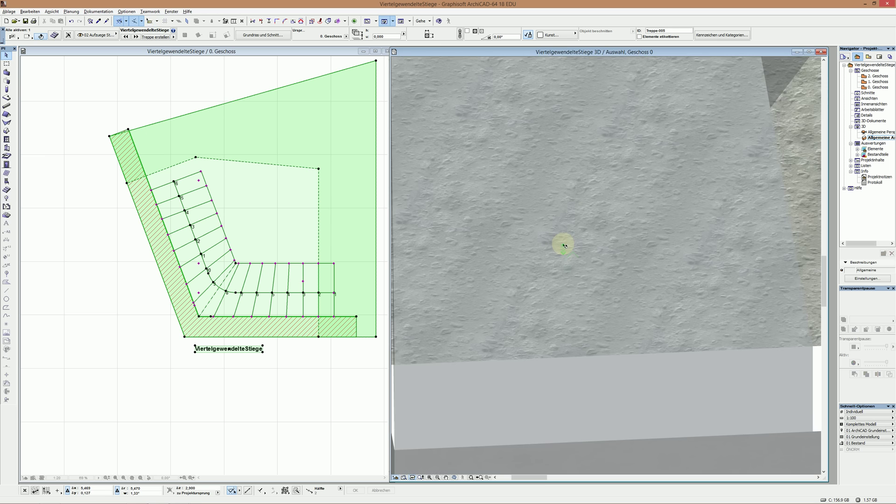
{"action": "scroll", "coordinate": [564, 245], "scroll_direction": "down", "scroll_amount": 3}
{"action": "scroll", "coordinate": [626, 250], "scroll_direction": "up", "scroll_amount": 3}
{"action": "scroll", "coordinate": [621, 244], "scroll_direction": "down", "scroll_amount": 1}
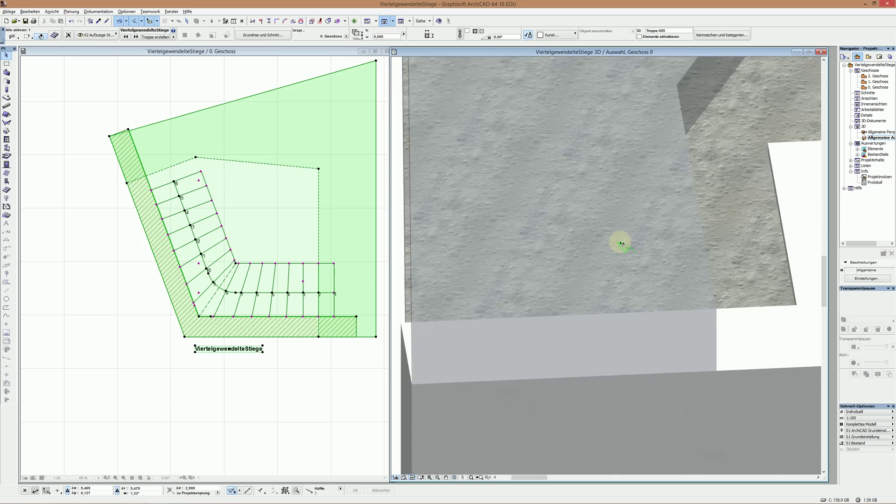
{"action": "scroll", "coordinate": [621, 211], "scroll_direction": "down", "scroll_amount": 3}
{"action": "scroll", "coordinate": [602, 219], "scroll_direction": "up", "scroll_amount": 3}
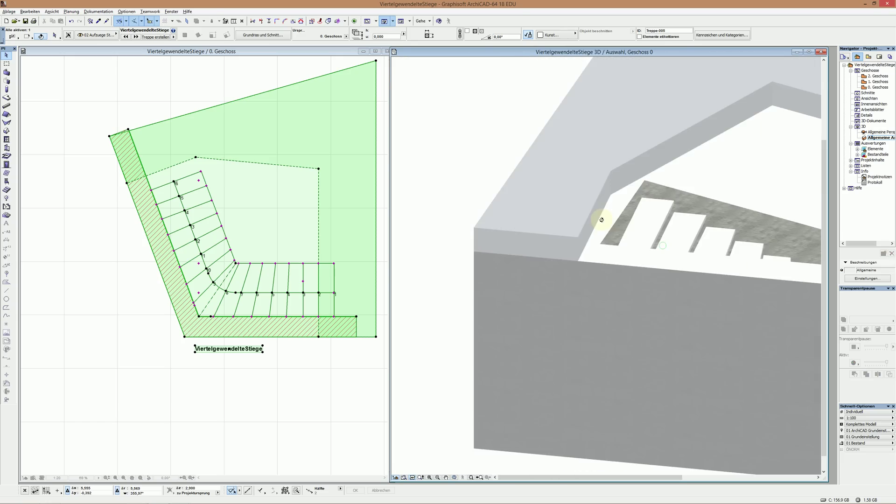
{"action": "scroll", "coordinate": [601, 219], "scroll_direction": "down", "scroll_amount": 3}
{"action": "scroll", "coordinate": [539, 201], "scroll_direction": "up", "scroll_amount": 2}
{"action": "scroll", "coordinate": [506, 224], "scroll_direction": "up", "scroll_amount": 2}
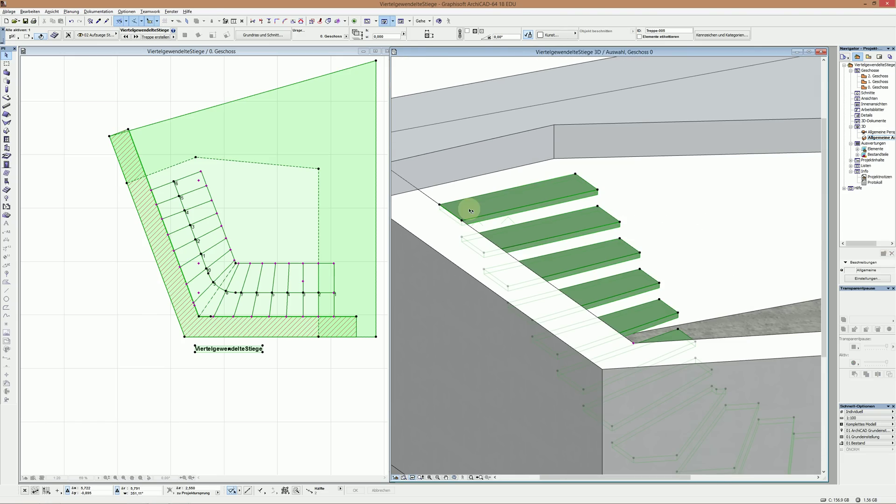
Step: Raise the stair to a Geschosshöhe of 2,900 and view it from above
{"action": "left_click", "coordinate": [635, 344]}
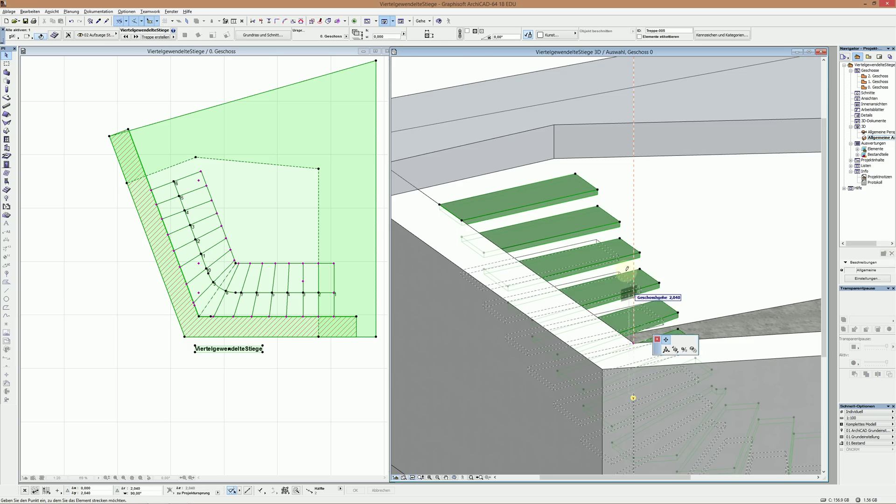
{"action": "left_click", "coordinate": [555, 124]}
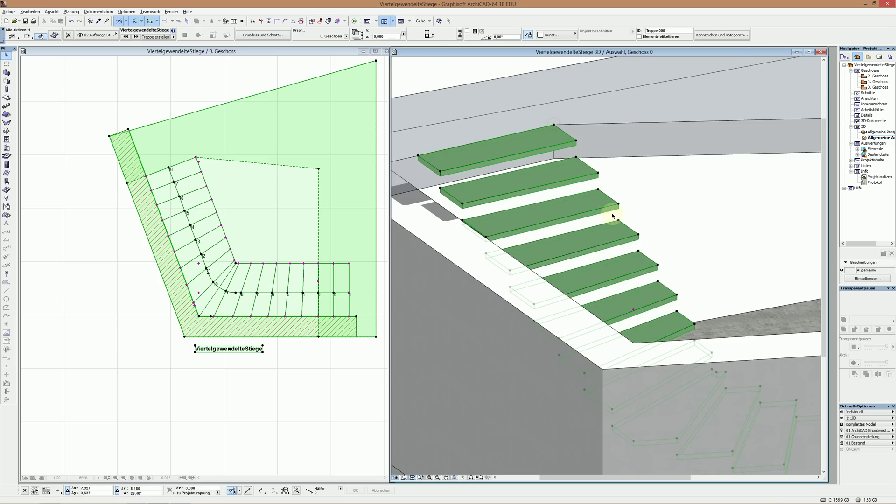
{"action": "scroll", "coordinate": [628, 225], "scroll_direction": "down", "scroll_amount": 5}
{"action": "mouse_move", "coordinate": [600, 230]}
{"action": "middle_mouse_down", "text": "shift"}
{"action": "mouse_move", "coordinate": [756, 288]}
{"action": "mouse_move", "coordinate": [591, 220]}
{"action": "middle_mouse_up", "text": "shift"}
{"action": "mouse_move", "coordinate": [627, 271]}
{"action": "middle_mouse_down", "text": "shift"}
{"action": "mouse_move", "coordinate": [714, 206]}
{"action": "mouse_move", "coordinate": [711, 248]}
{"action": "middle_mouse_up", "text": "shift"}
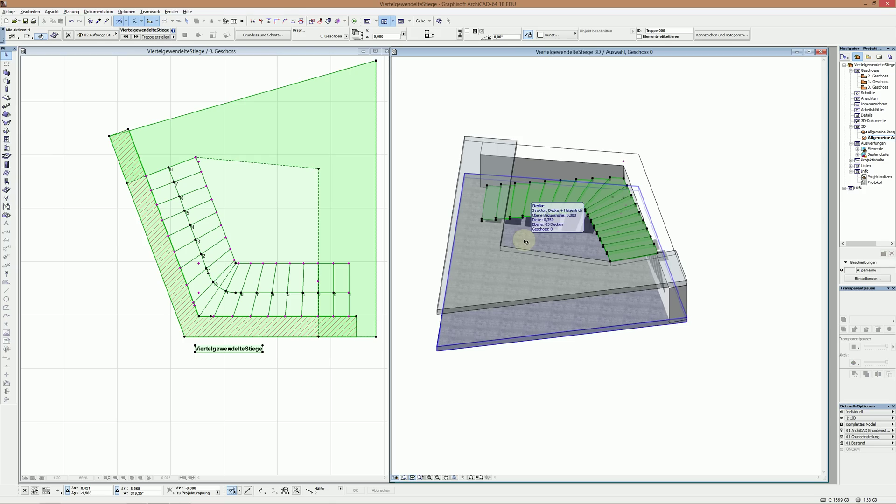
Step: Raise the stair much higher in 3D, then reset its Geschosshöhe to 2,9 in plan
{"action": "left_click", "coordinate": [625, 162]}
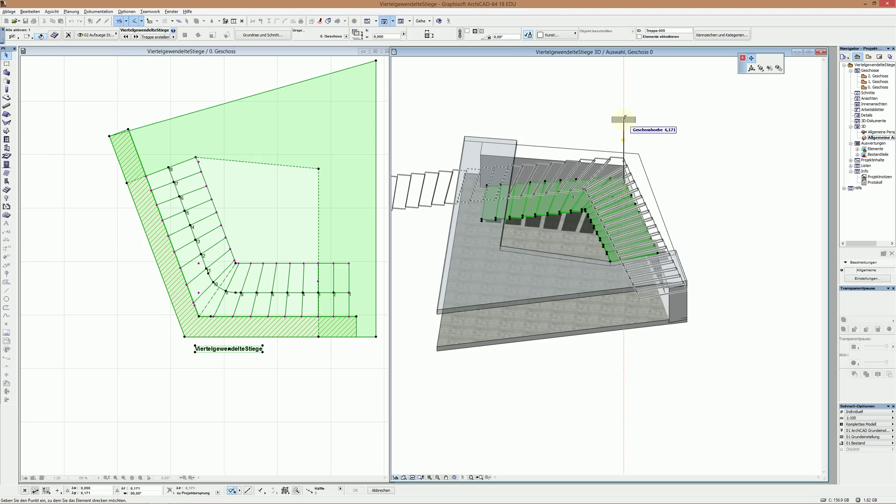
{"action": "left_click", "coordinate": [624, 119]}
{"action": "mouse_move", "coordinate": [507, 206]}
{"action": "middle_mouse_down", "text": "shift"}
{"action": "mouse_move", "coordinate": [597, 180]}
{"action": "mouse_move", "coordinate": [555, 67]}
{"action": "mouse_move", "coordinate": [540, 180]}
{"action": "middle_mouse_up", "text": "shift"}
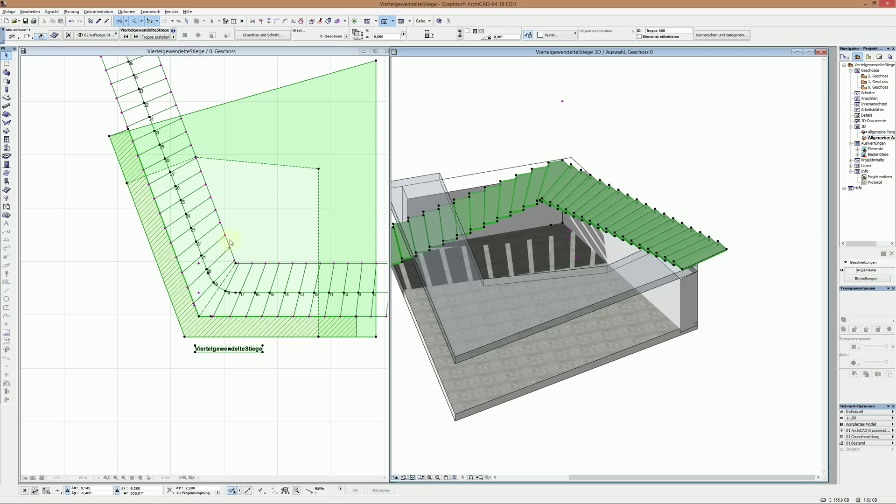
{"action": "scroll", "coordinate": [244, 236], "scroll_direction": "down", "scroll_amount": 2}
{"action": "scroll", "coordinate": [245, 236], "scroll_direction": "down", "scroll_amount": 3}
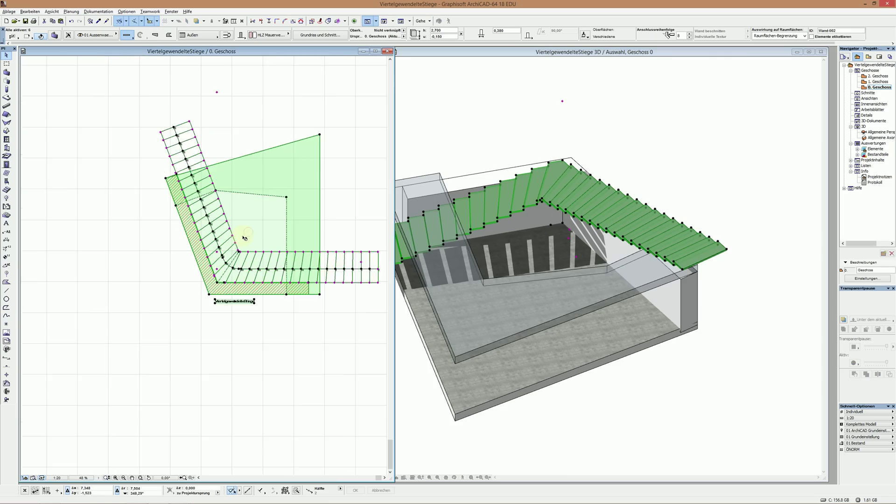
{"action": "scroll", "coordinate": [240, 176], "scroll_direction": "down", "scroll_amount": 2}
{"action": "left_click", "coordinate": [225, 135]}
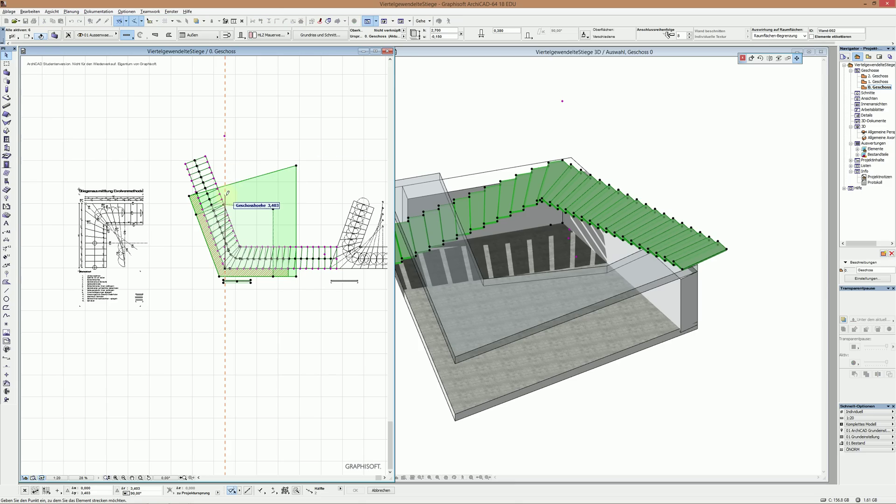
{"action": "type", "text": "2,9"}
{"action": "key", "text": "Return"}
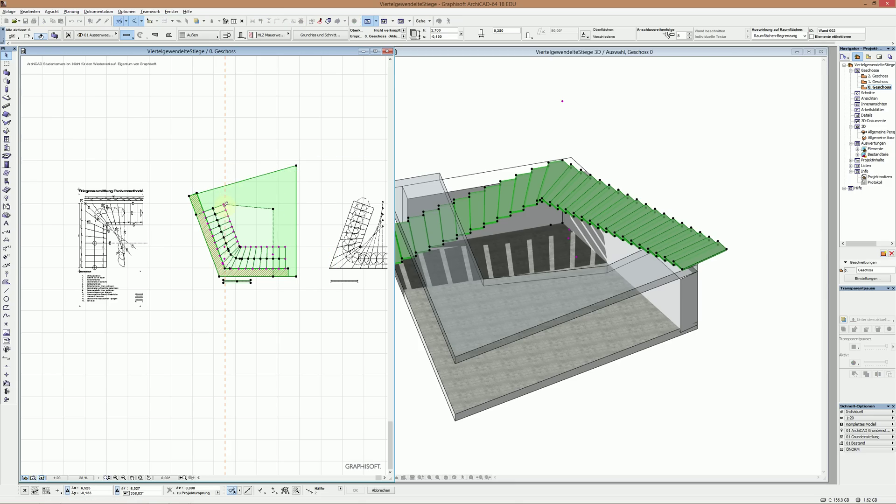
{"action": "left_click", "coordinate": [539, 136]}
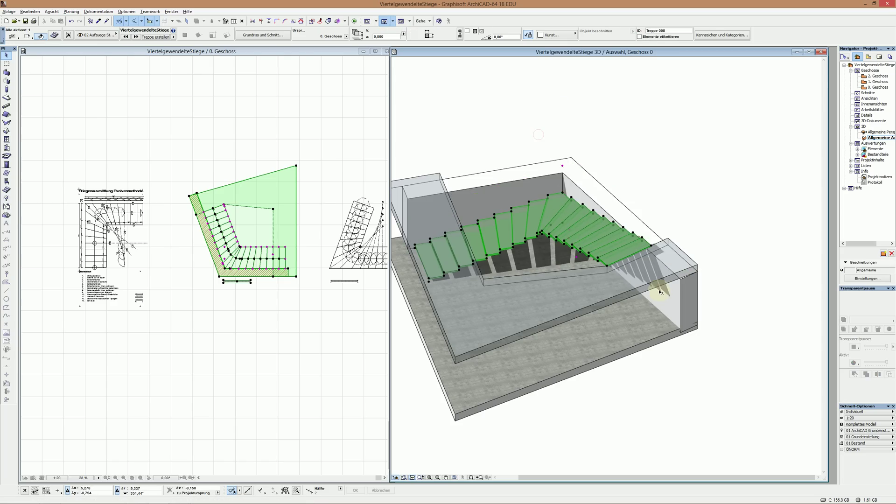
{"action": "mouse_move", "coordinate": [648, 173]}
{"action": "middle_mouse_down", "text": "shift"}
{"action": "mouse_move", "coordinate": [626, 175]}
{"action": "mouse_move", "coordinate": [511, 234]}
{"action": "mouse_move", "coordinate": [595, 248]}
{"action": "mouse_move", "coordinate": [677, 234]}
{"action": "mouse_move", "coordinate": [652, 201]}
{"action": "mouse_move", "coordinate": [549, 254]}
{"action": "mouse_move", "coordinate": [623, 191]}
{"action": "mouse_move", "coordinate": [633, 248]}
{"action": "middle_mouse_up", "text": "shift"}
{"action": "scroll", "coordinate": [580, 231], "scroll_direction": "up", "scroll_amount": 3}
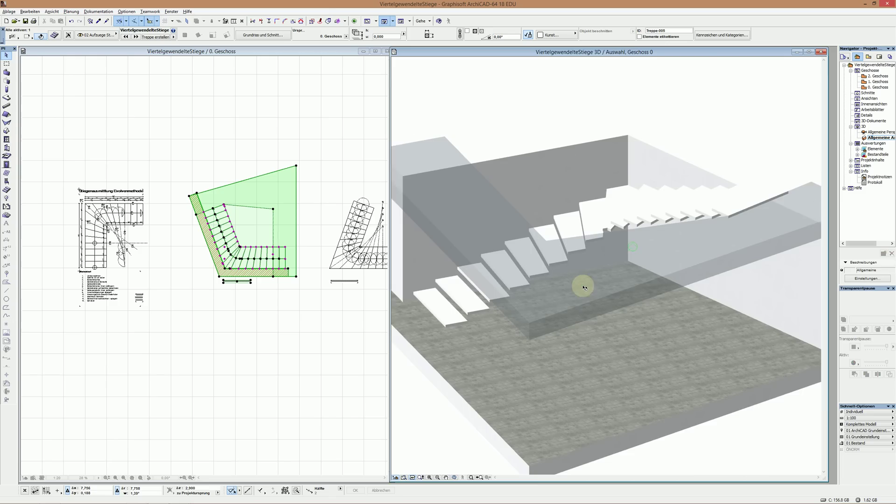
{"action": "scroll", "coordinate": [588, 140], "scroll_direction": "down", "scroll_amount": 1}
{"action": "scroll", "coordinate": [580, 201], "scroll_direction": "down", "scroll_amount": 2}
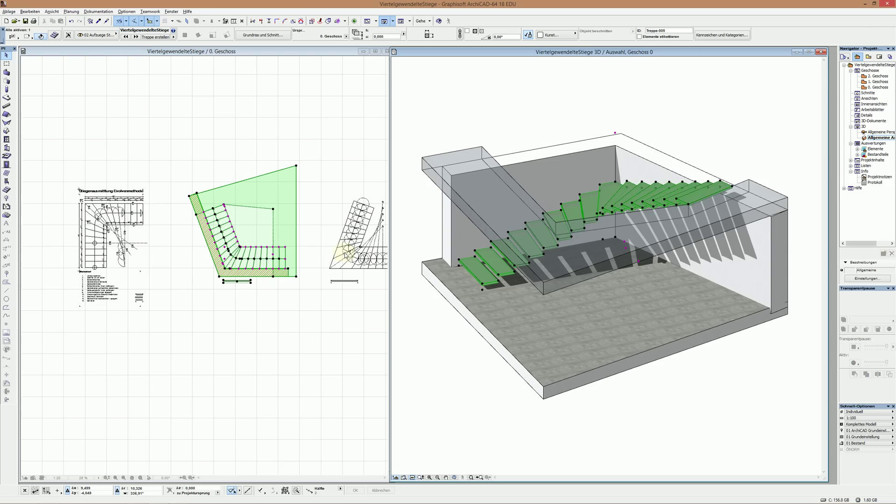
{"action": "left_click", "coordinate": [174, 303]}
{"action": "left_click", "coordinate": [254, 233]}
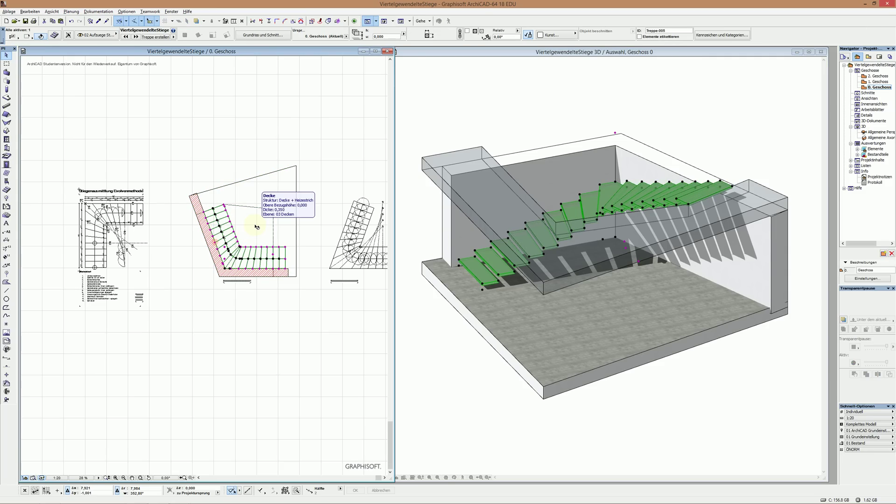
{"action": "double_click", "coordinate": [257, 226]}
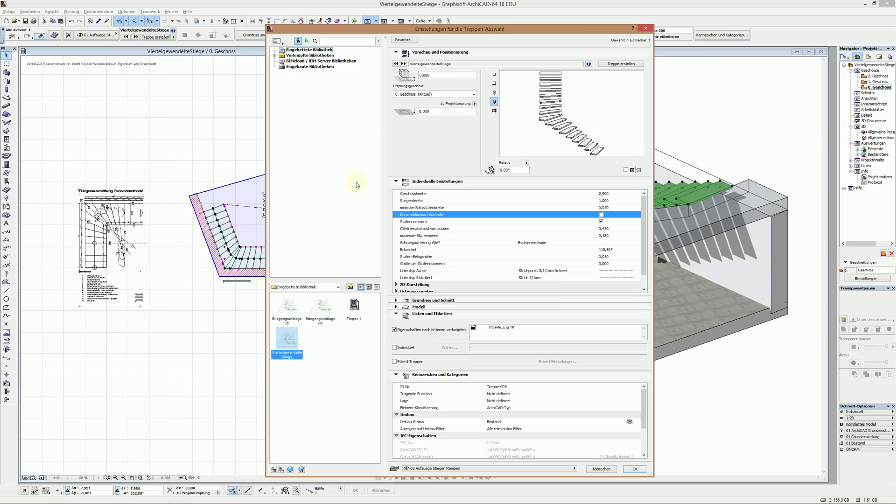
{"action": "double_click", "coordinate": [424, 64]}
{"action": "left_click", "coordinate": [637, 470]}
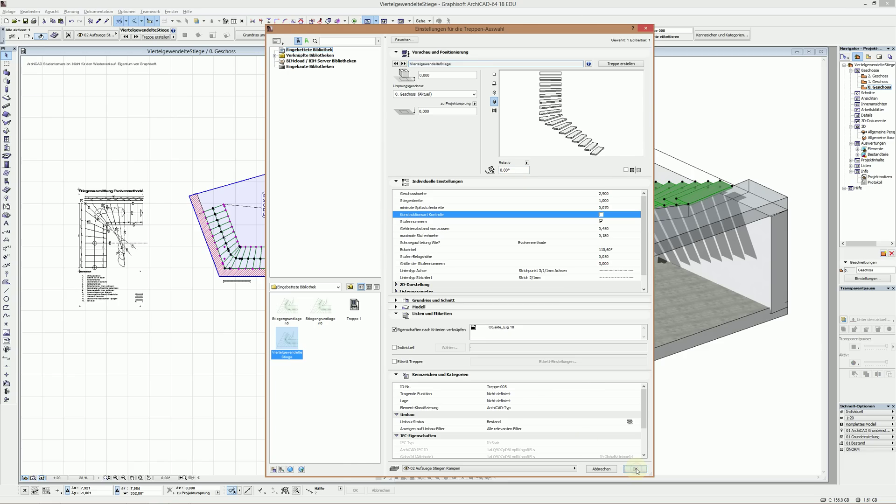